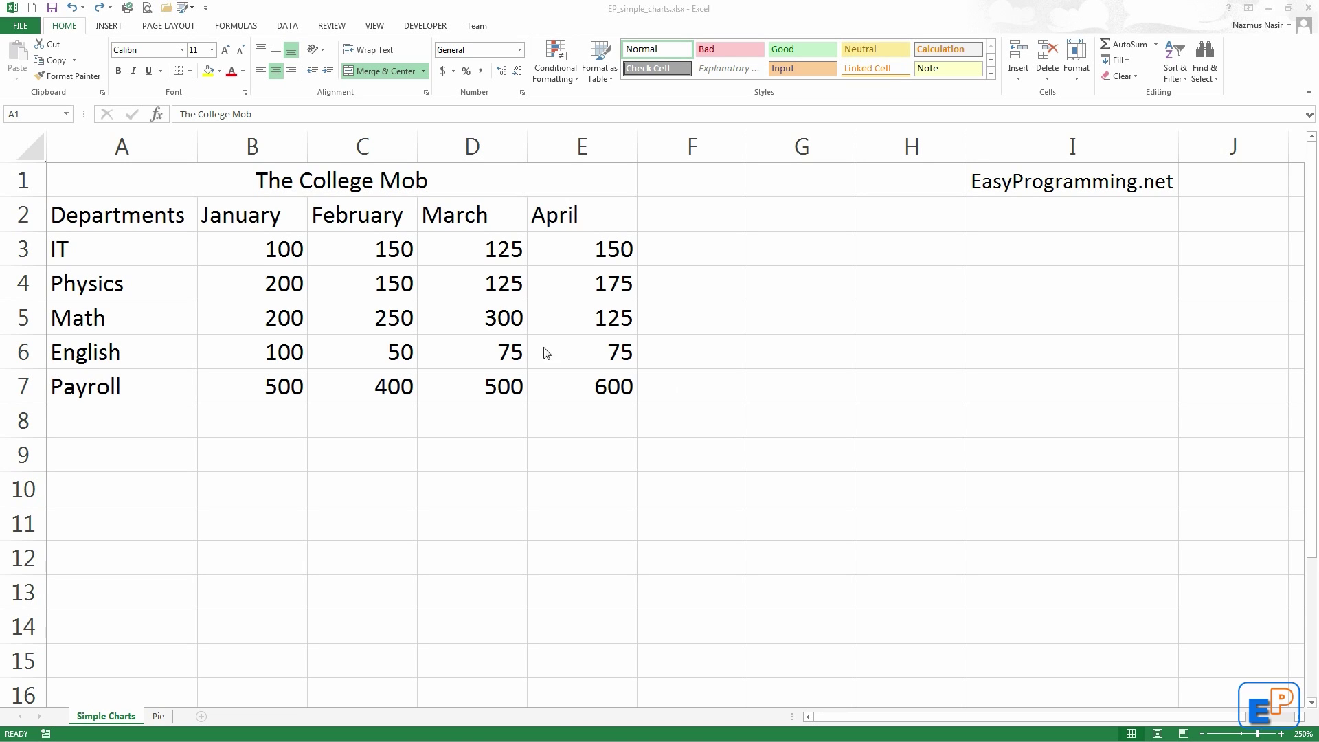
# In the Excel window, select the College Mob table range A1:E7.
pyautogui.hotkey('alt', 'Tab')
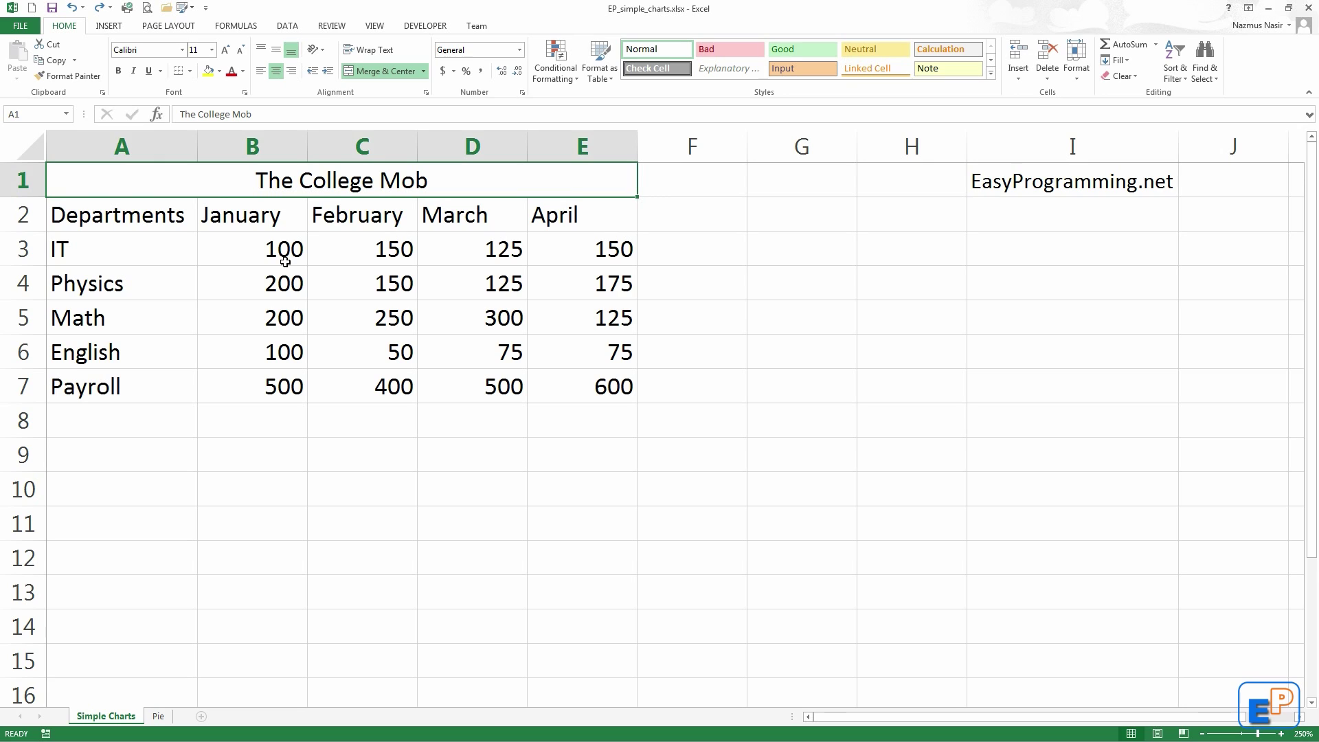
pyautogui.moveTo(275, 194)
pyautogui.mouseDown()
pyautogui.moveTo(650, 385)
pyautogui.moveTo(632, 400)
pyautogui.mouseUp()
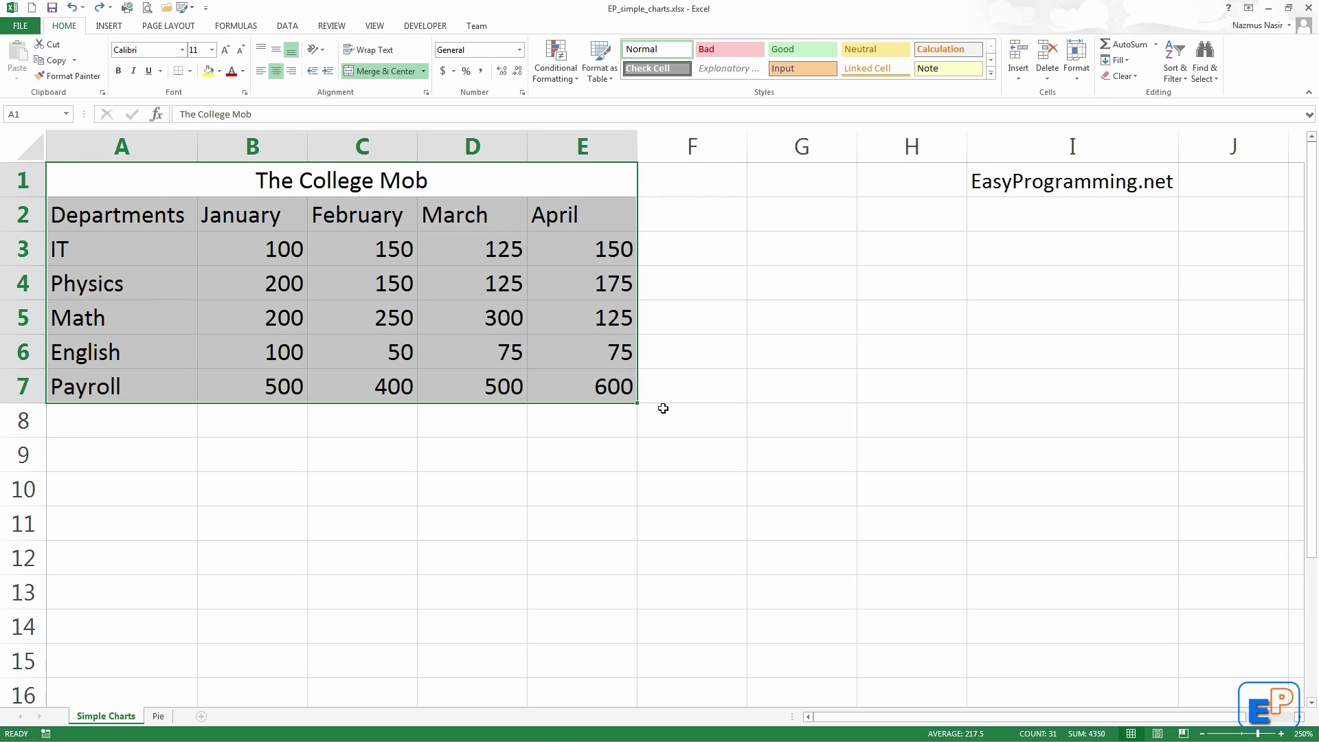
# Reselect only the headers and department figures, A2:E7, dropping the title row.
pyautogui.click(242, 256)
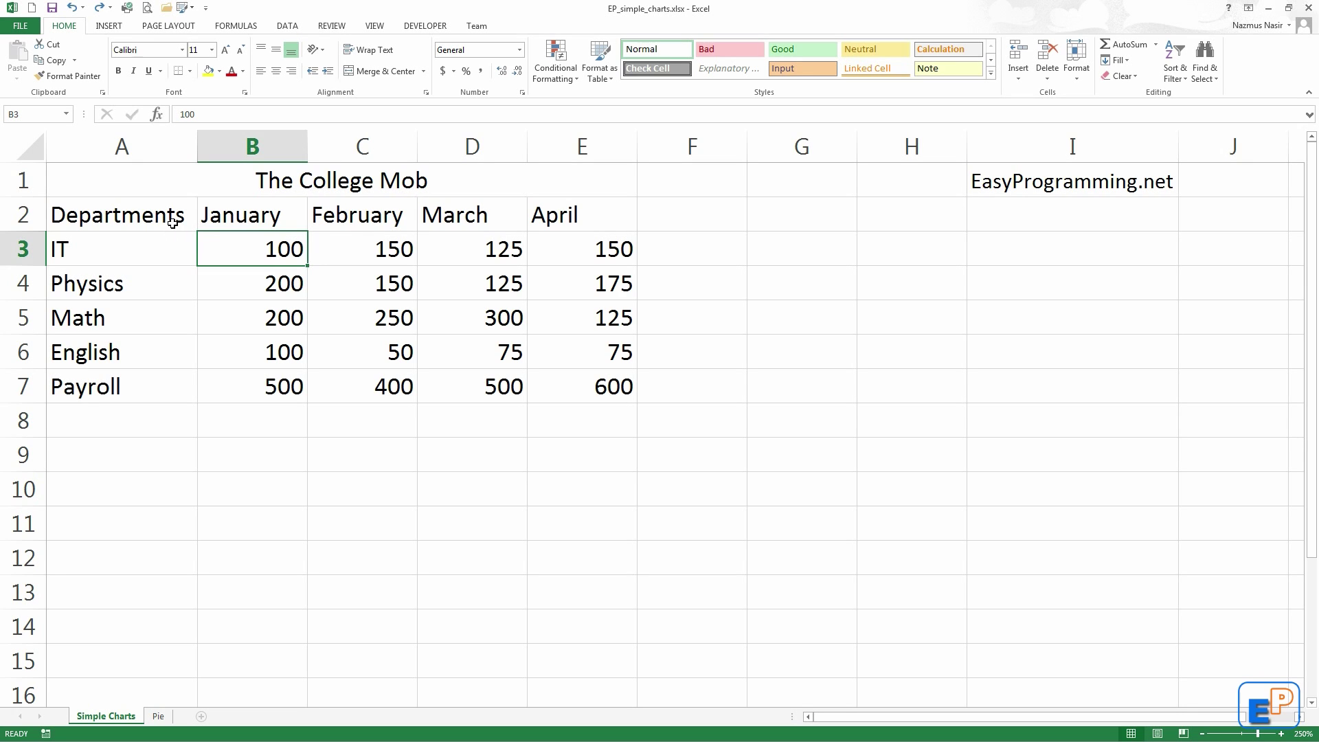
pyautogui.moveTo(172, 222); pyautogui.dragTo(631, 389)
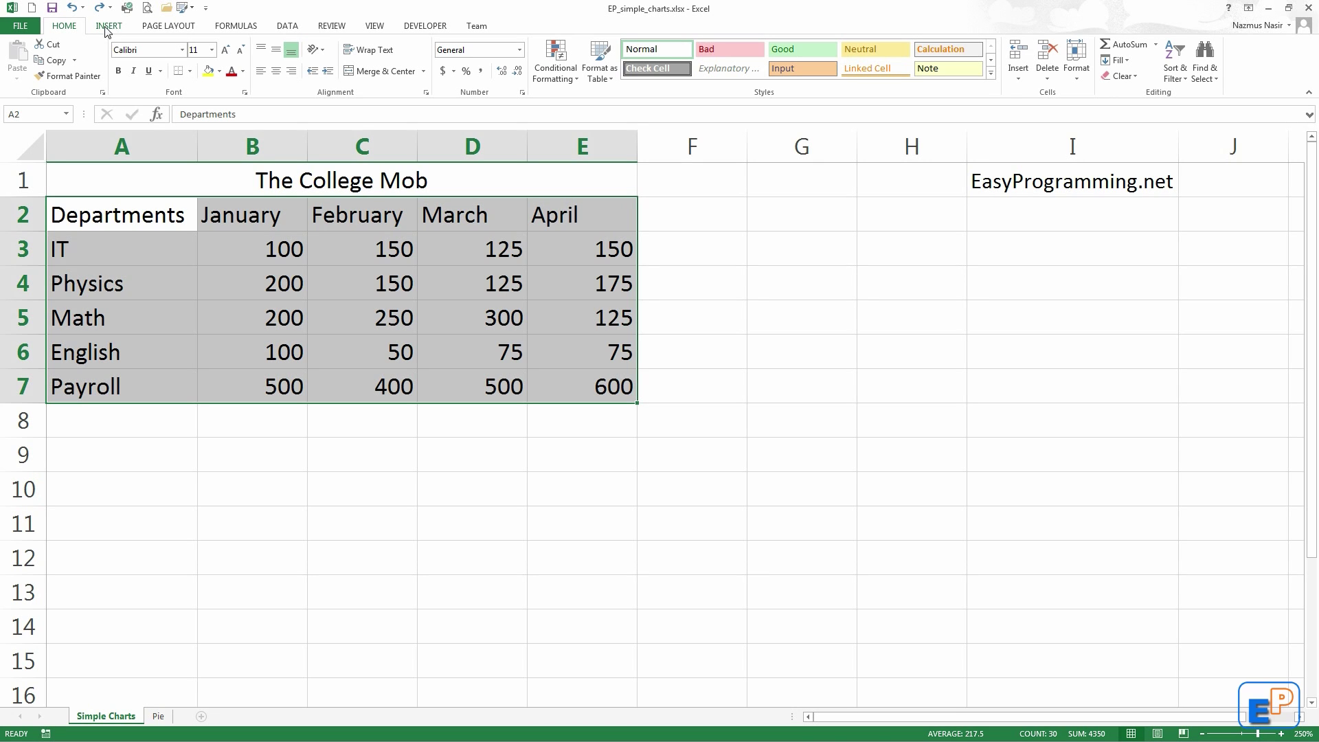
# Bring up the Insert Chart dialog's Recommended Charts for the department data.
pyautogui.click(107, 30)
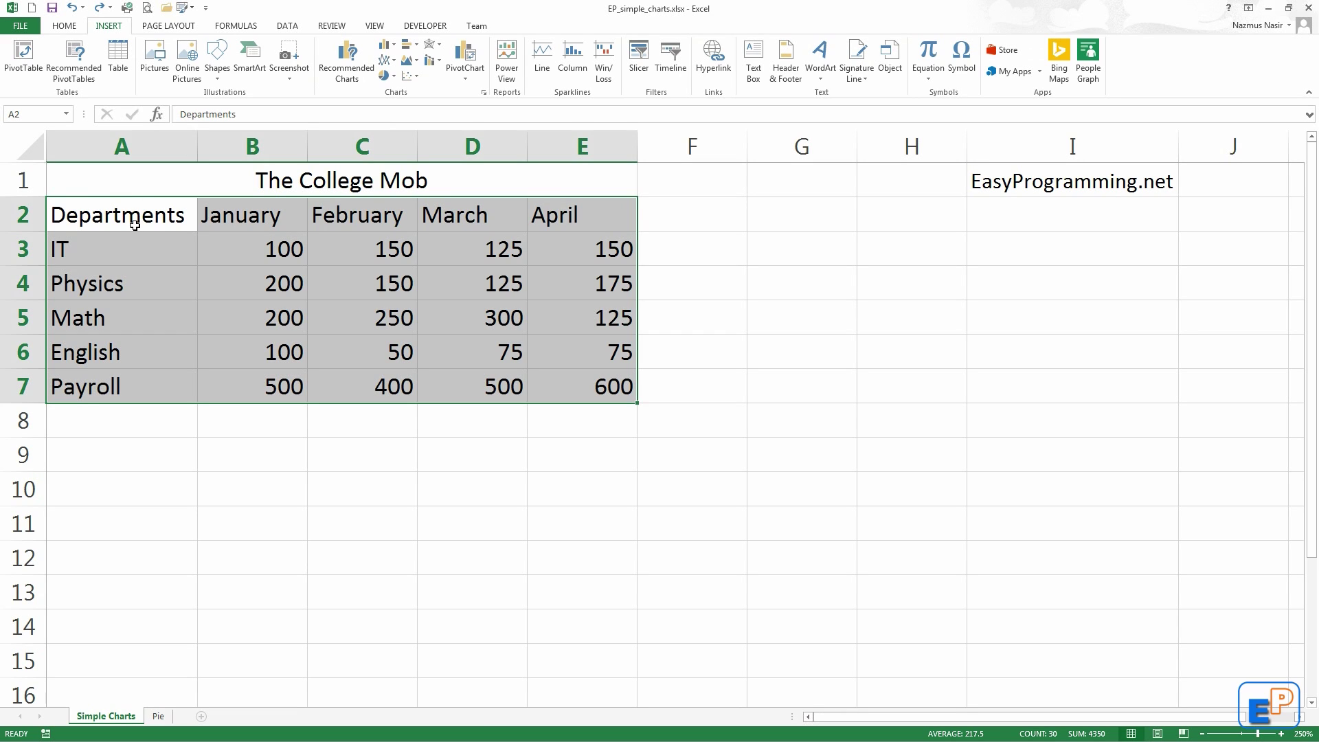
pyautogui.moveTo(651, 395)
pyautogui.moveTo(513, 415)
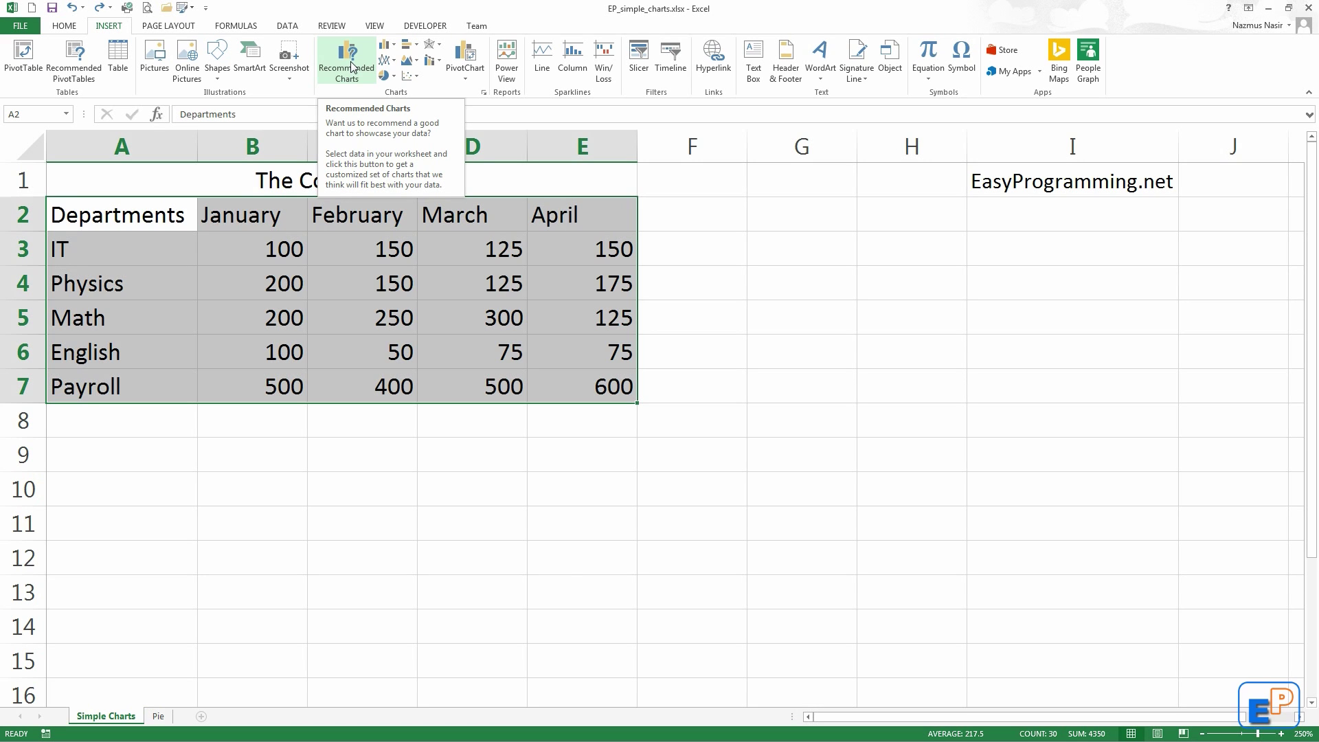
pyautogui.click(351, 67)
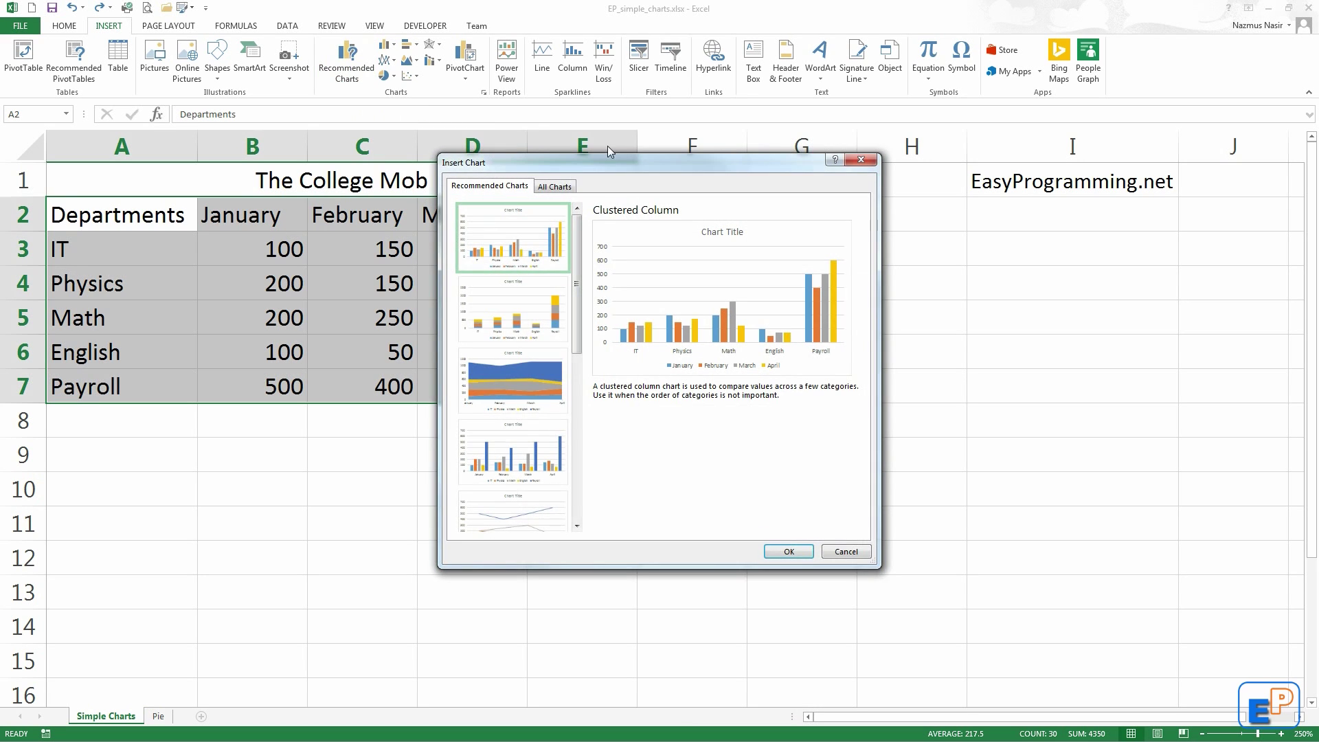
# Preview the Scatter suggestion, then switch to the All Charts list showing Column charts.
pyautogui.moveTo(579, 262); pyautogui.dragTo(588, 495)
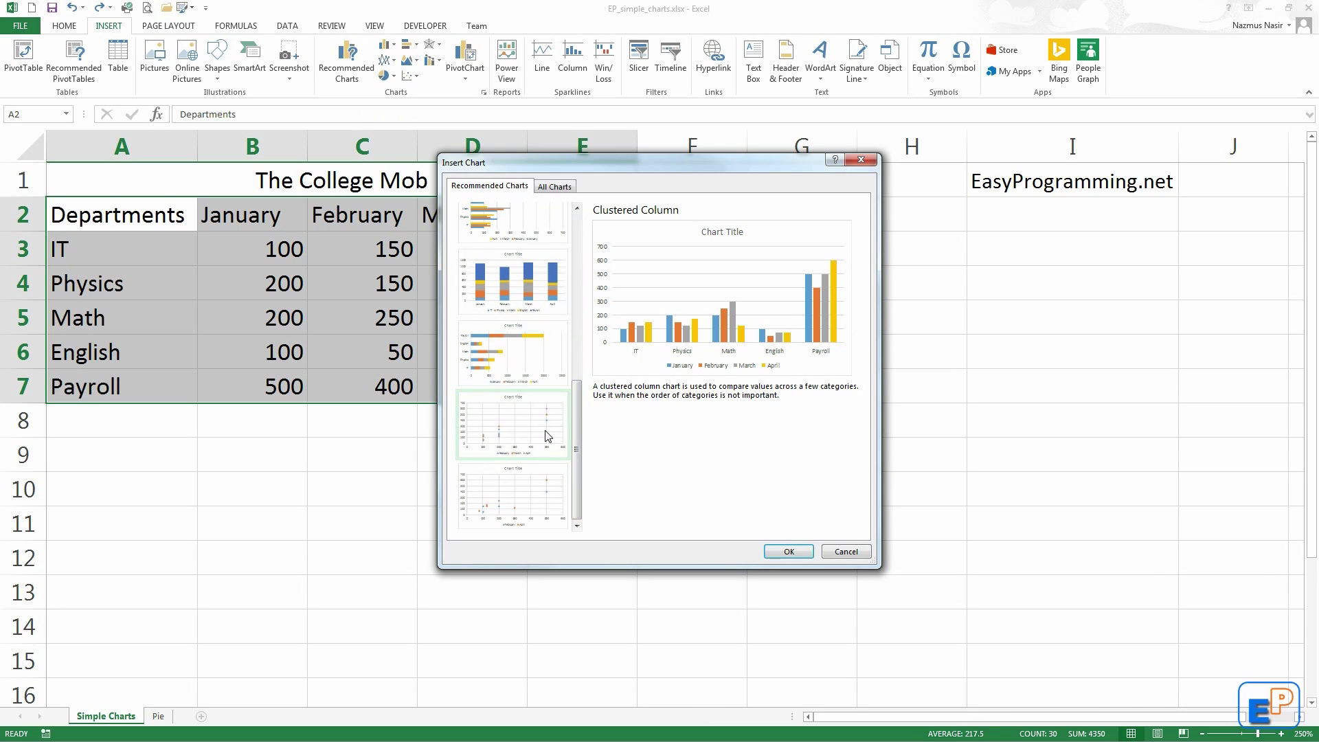
pyautogui.click(547, 436)
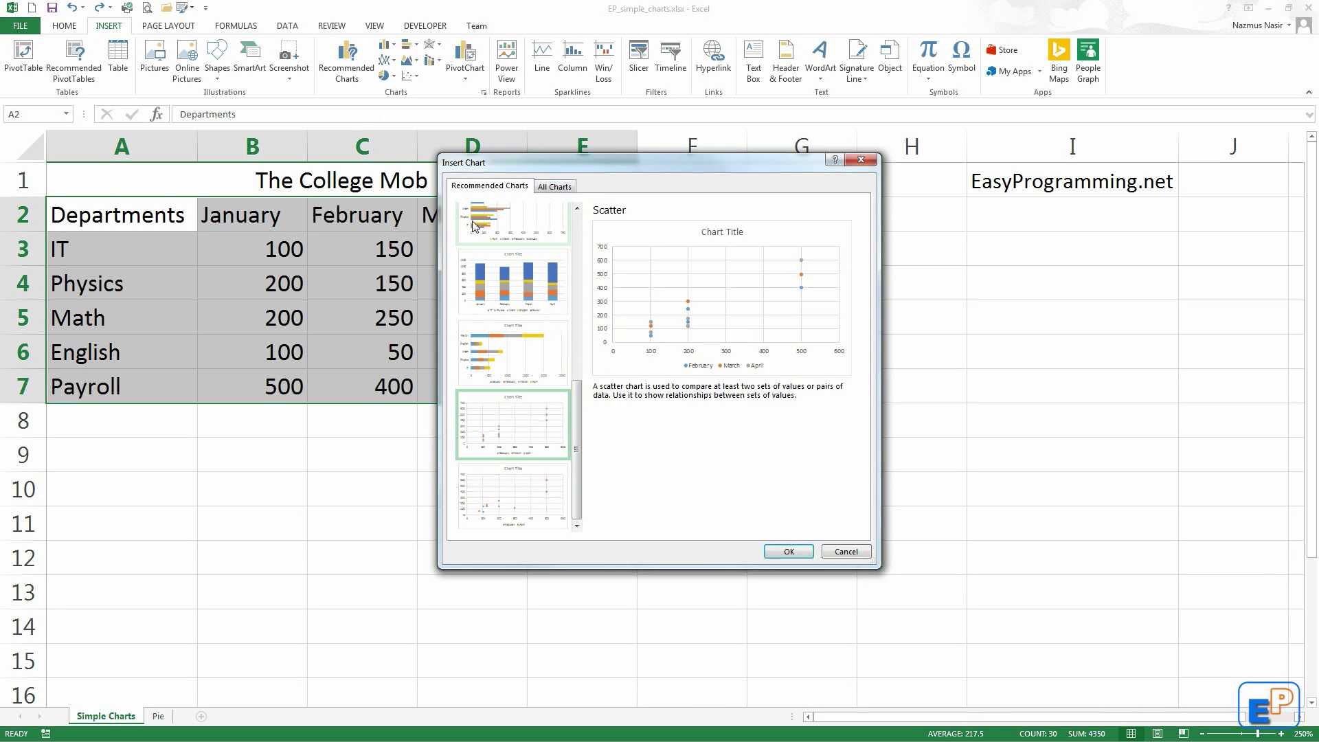
pyautogui.click(555, 187)
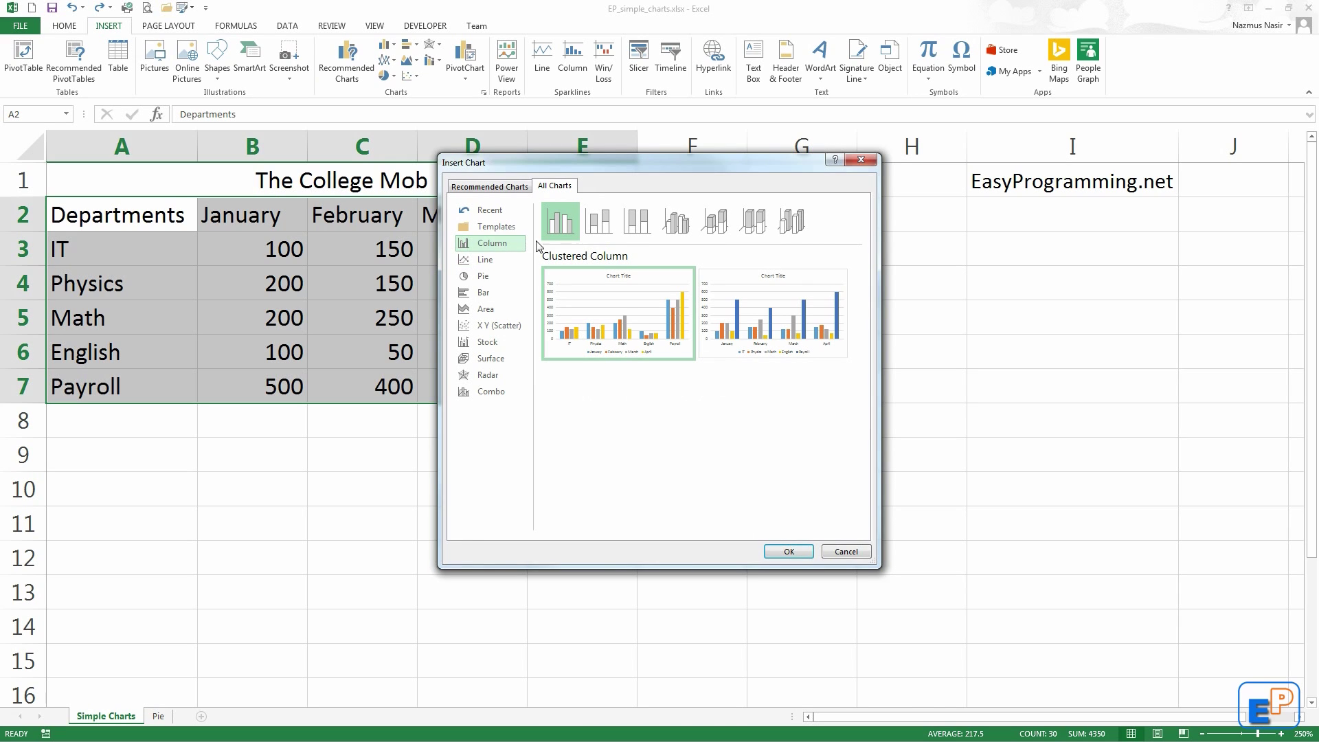
# Browse the Line, Pie and Templates chart categories before returning to Column.
pyautogui.click(496, 261)
pyautogui.click(495, 276)
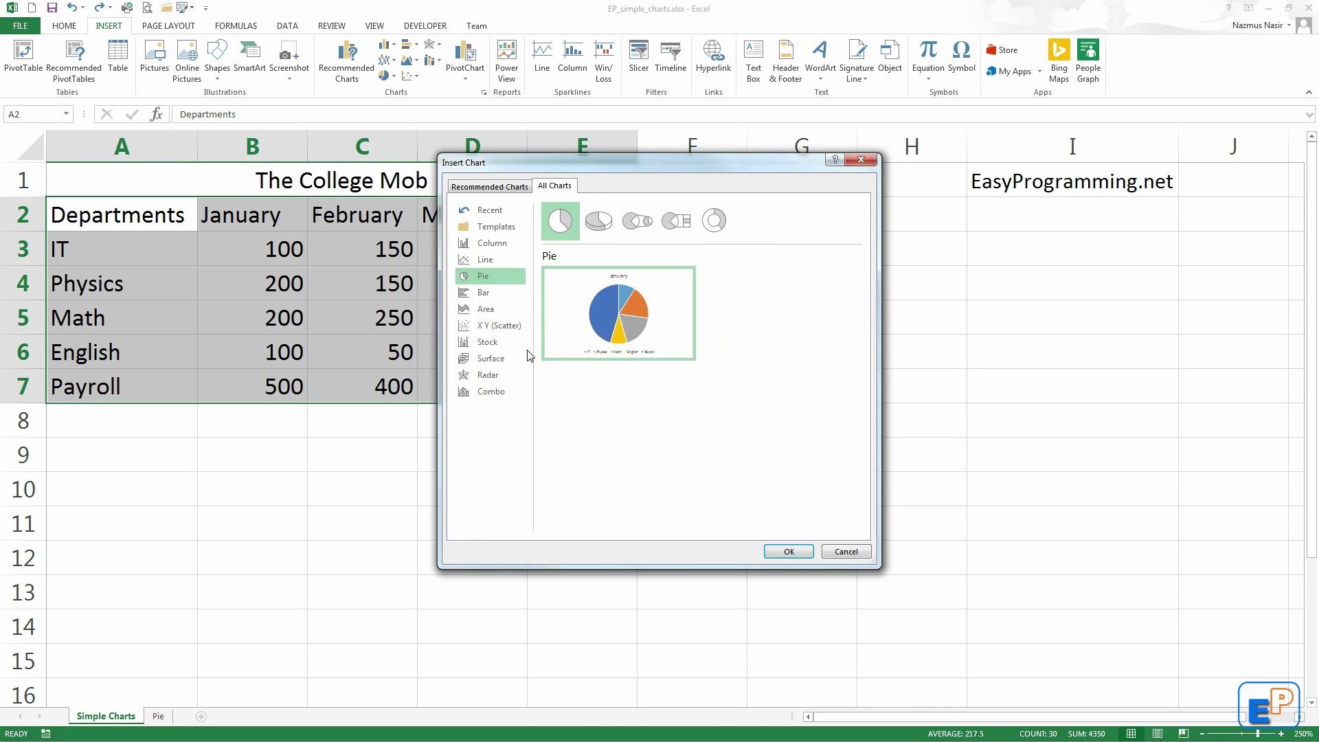
pyautogui.click(506, 228)
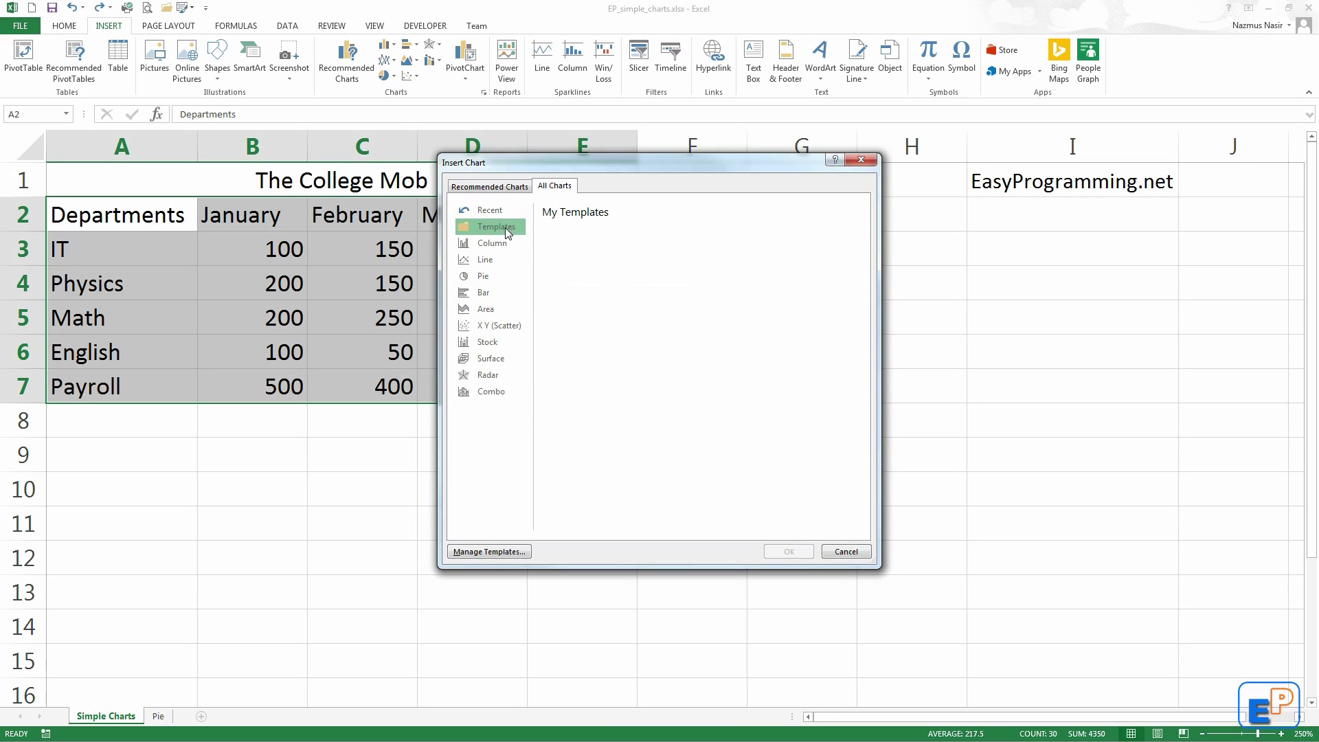
pyautogui.click(505, 243)
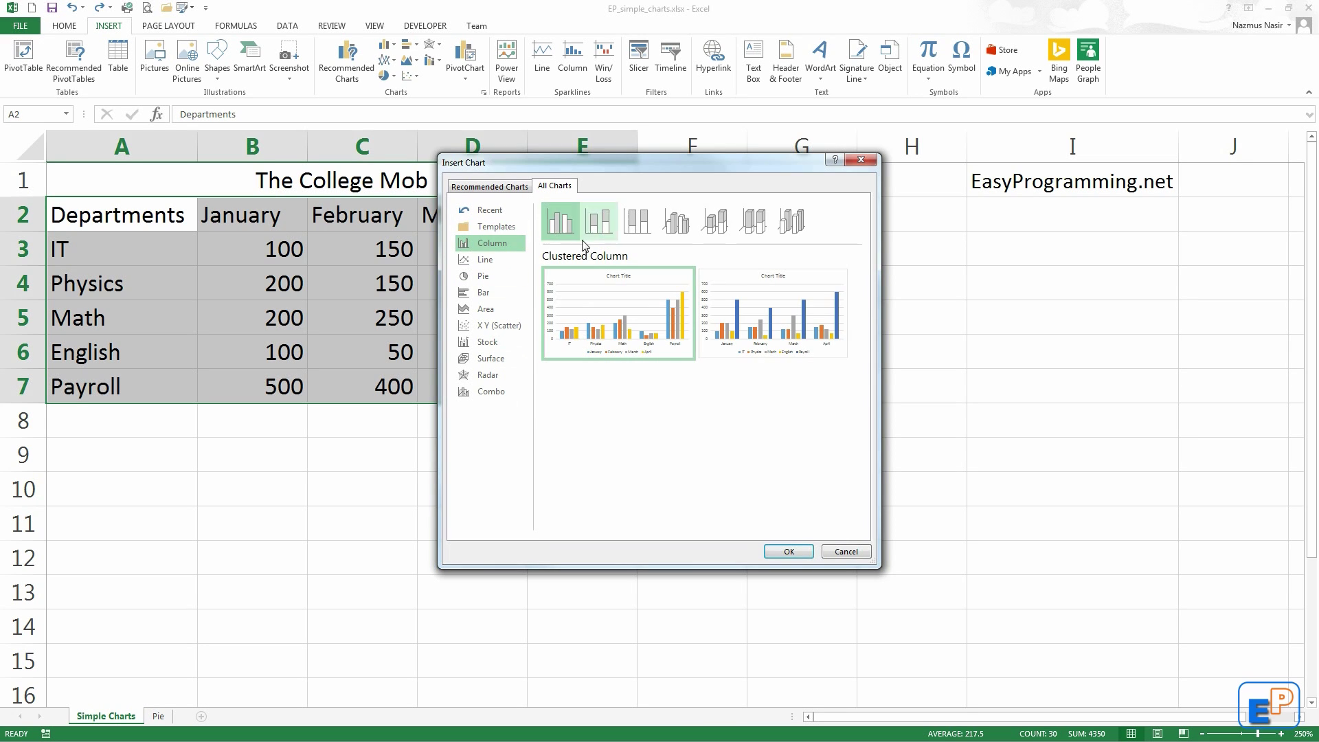
# Preview the stacked, 100% stacked and 3-D column subtypes, ending on Clustered Column.
pyautogui.click(598, 222)
pyautogui.click(631, 228)
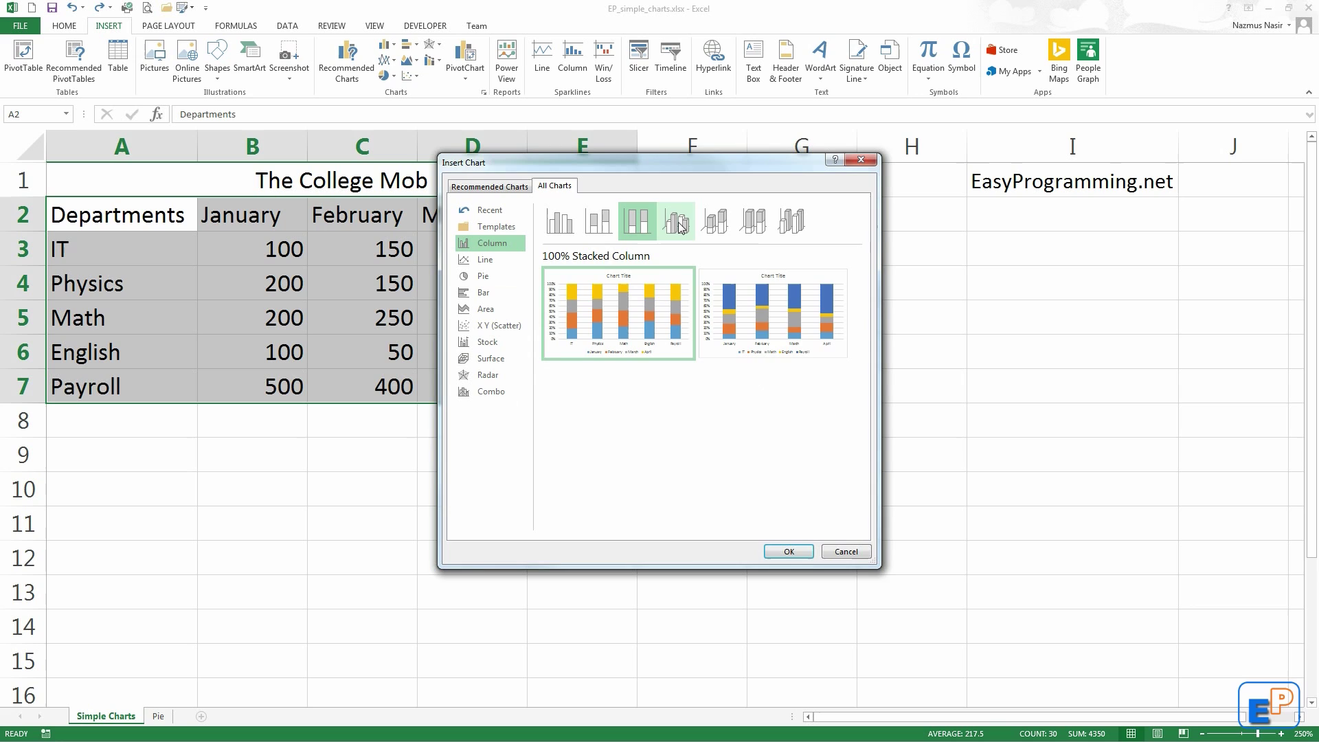
pyautogui.click(679, 229)
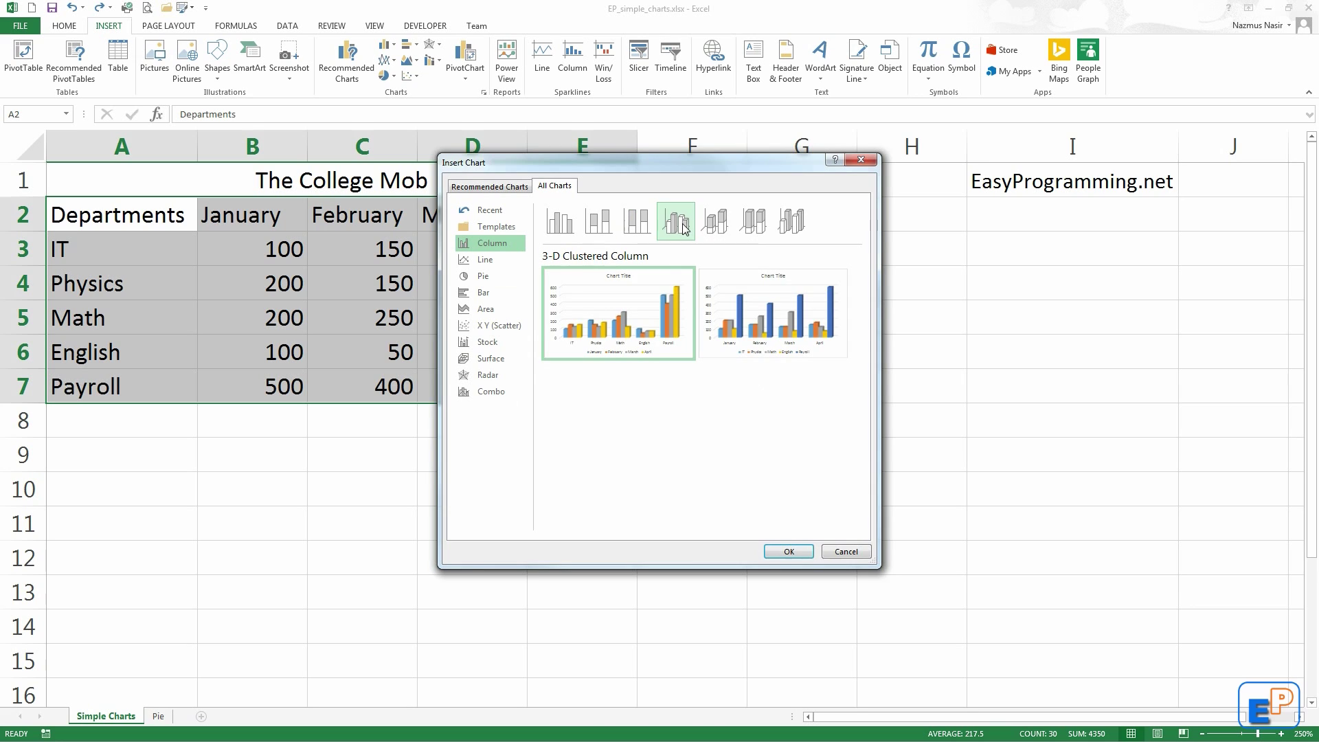
pyautogui.click(717, 230)
pyautogui.click(753, 221)
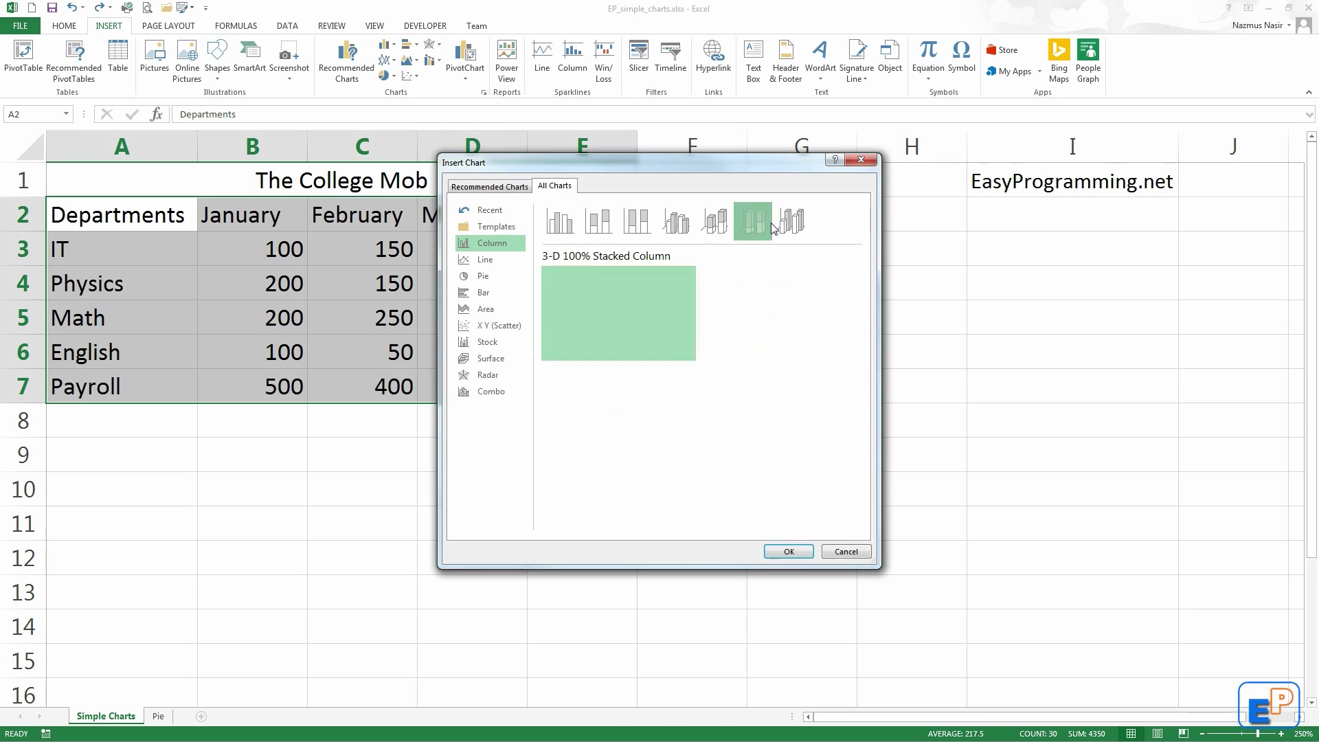
pyautogui.click(808, 213)
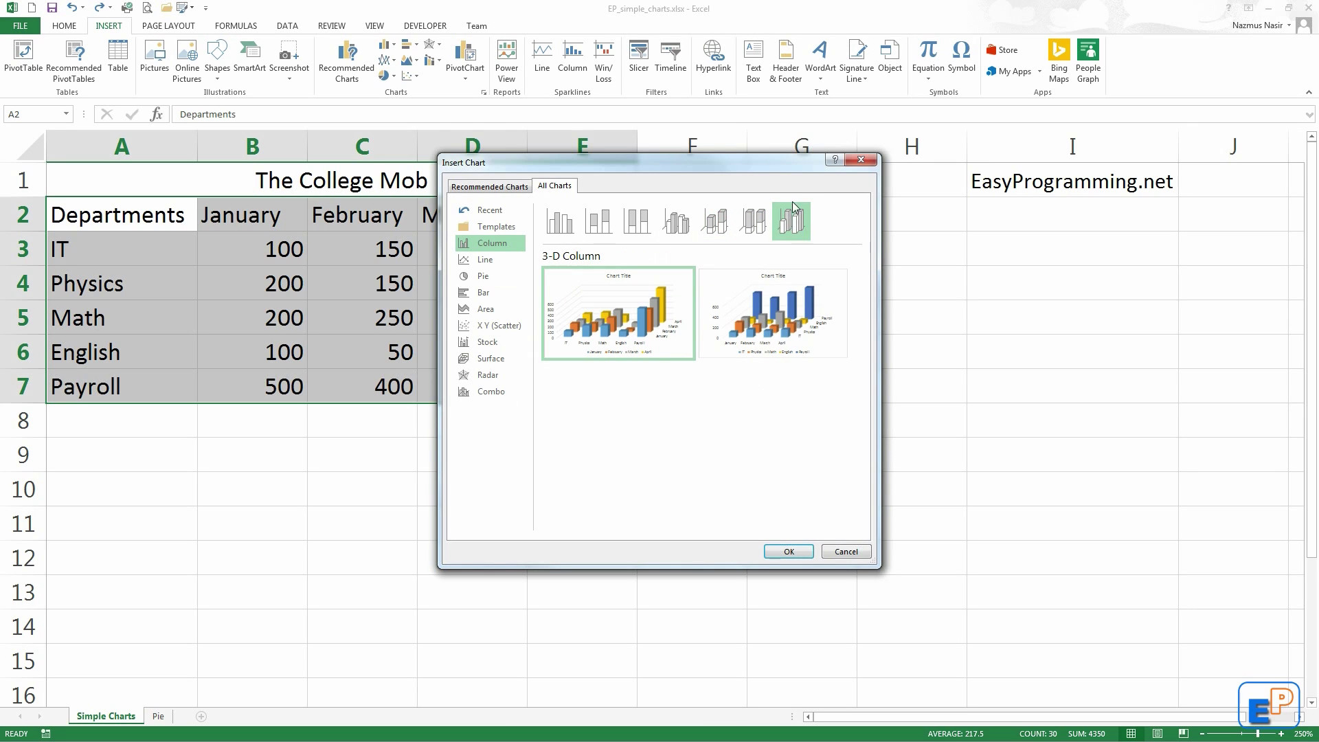
pyautogui.moveTo(655, 346)
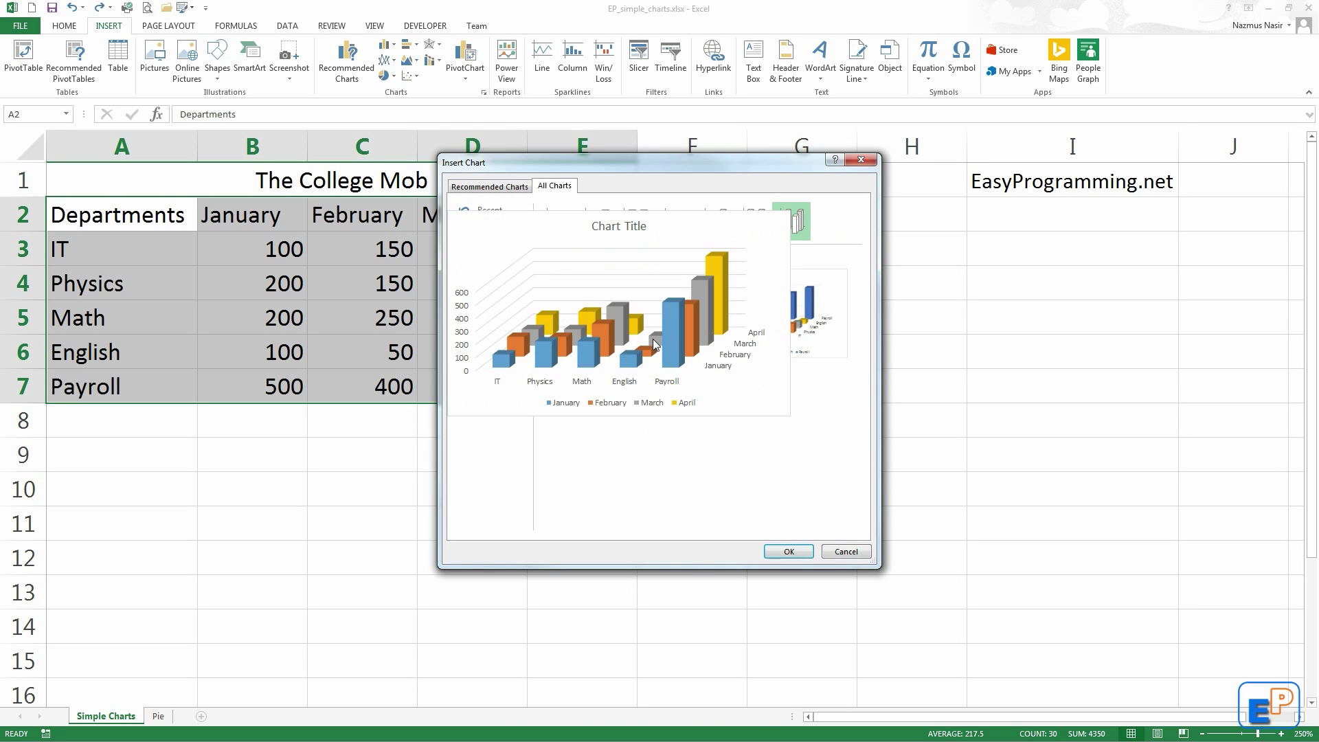
pyautogui.click(549, 224)
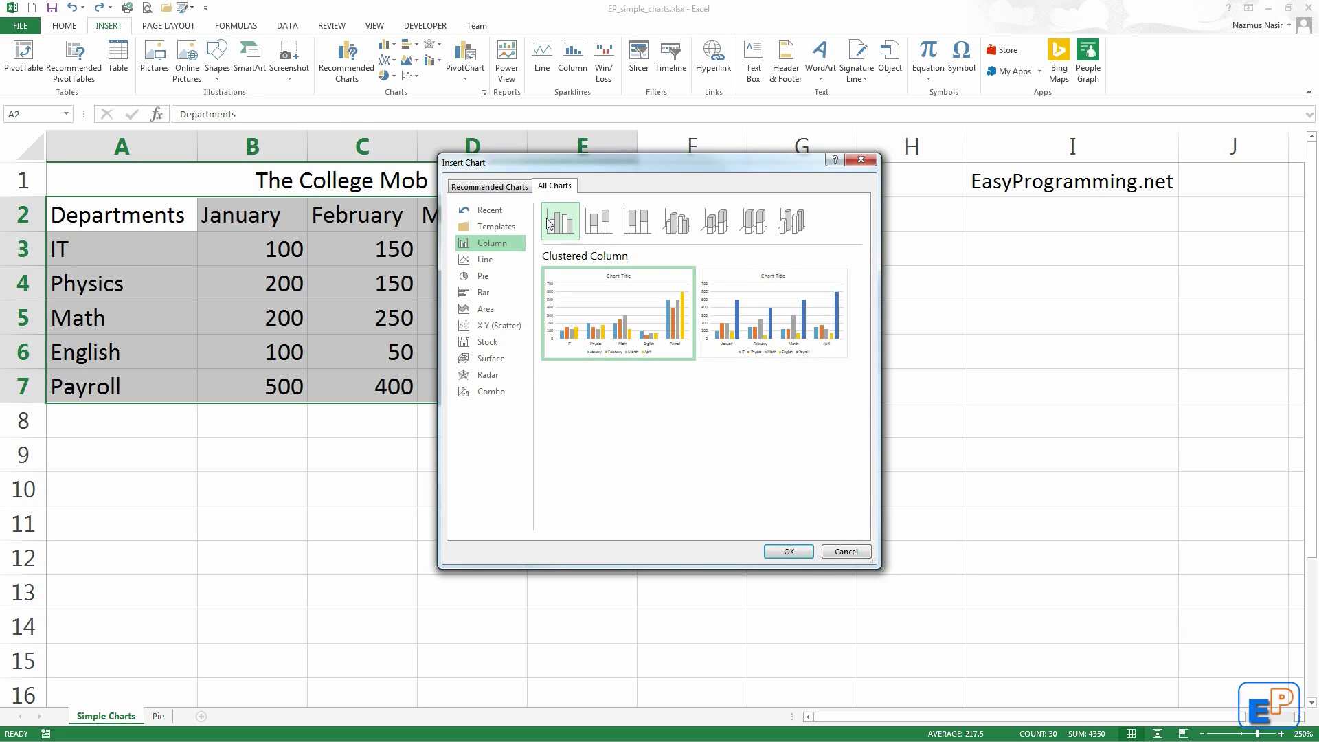
# Select 3-D Clustered Column, then preview the data as a Pie chart.
pyautogui.click(676, 220)
pyautogui.moveTo(625, 297)
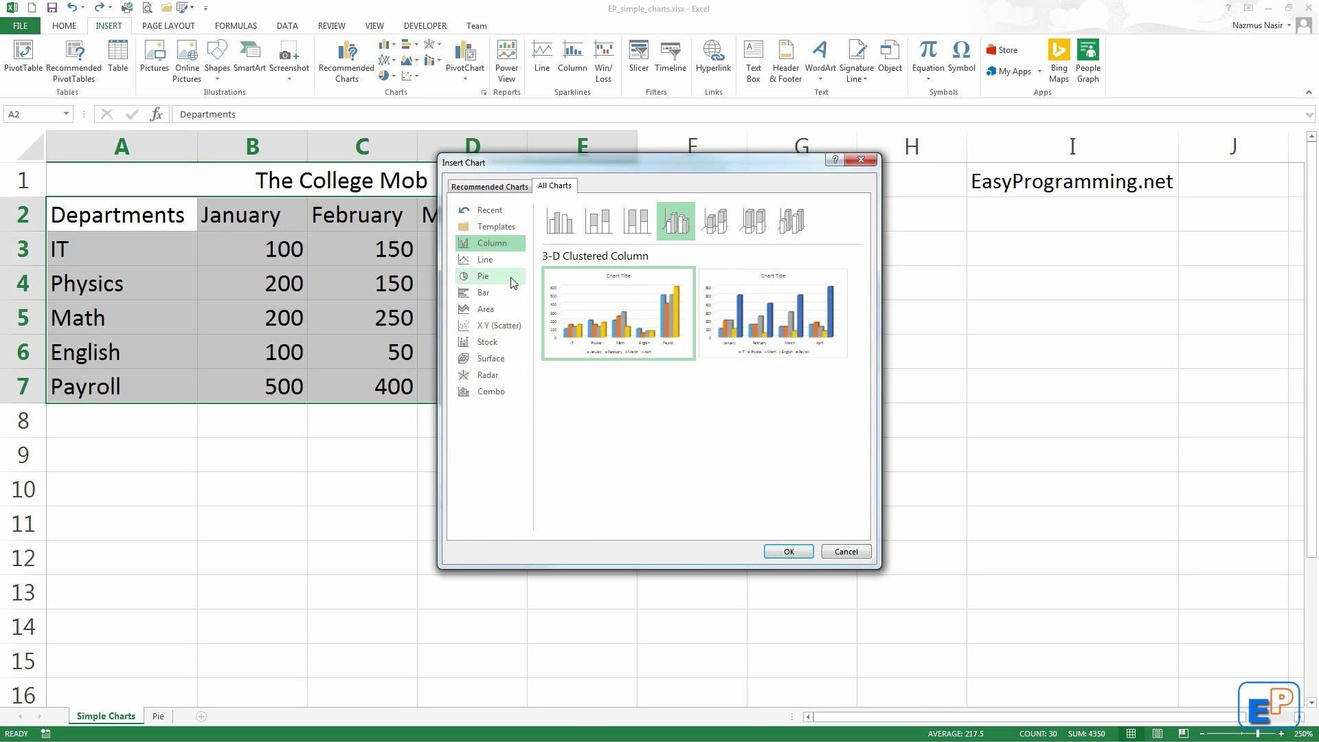
pyautogui.click(512, 277)
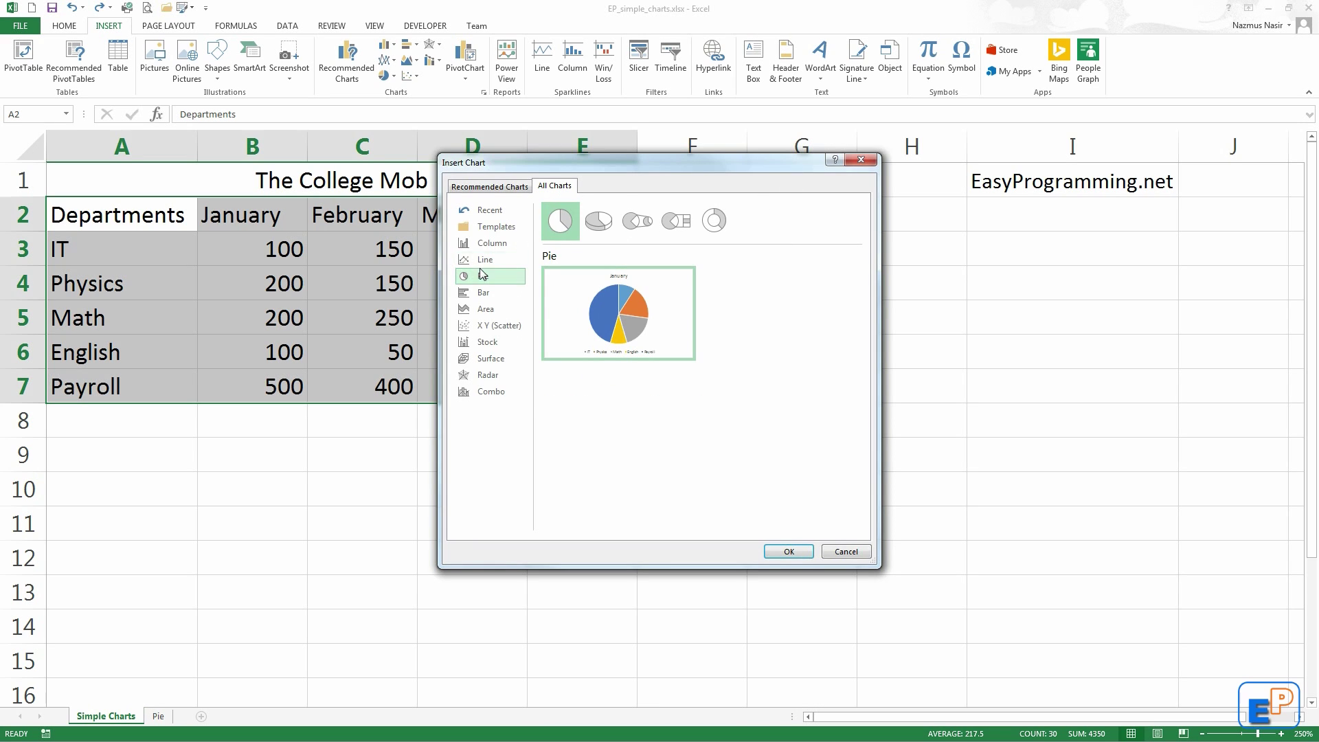
pyautogui.click(485, 260)
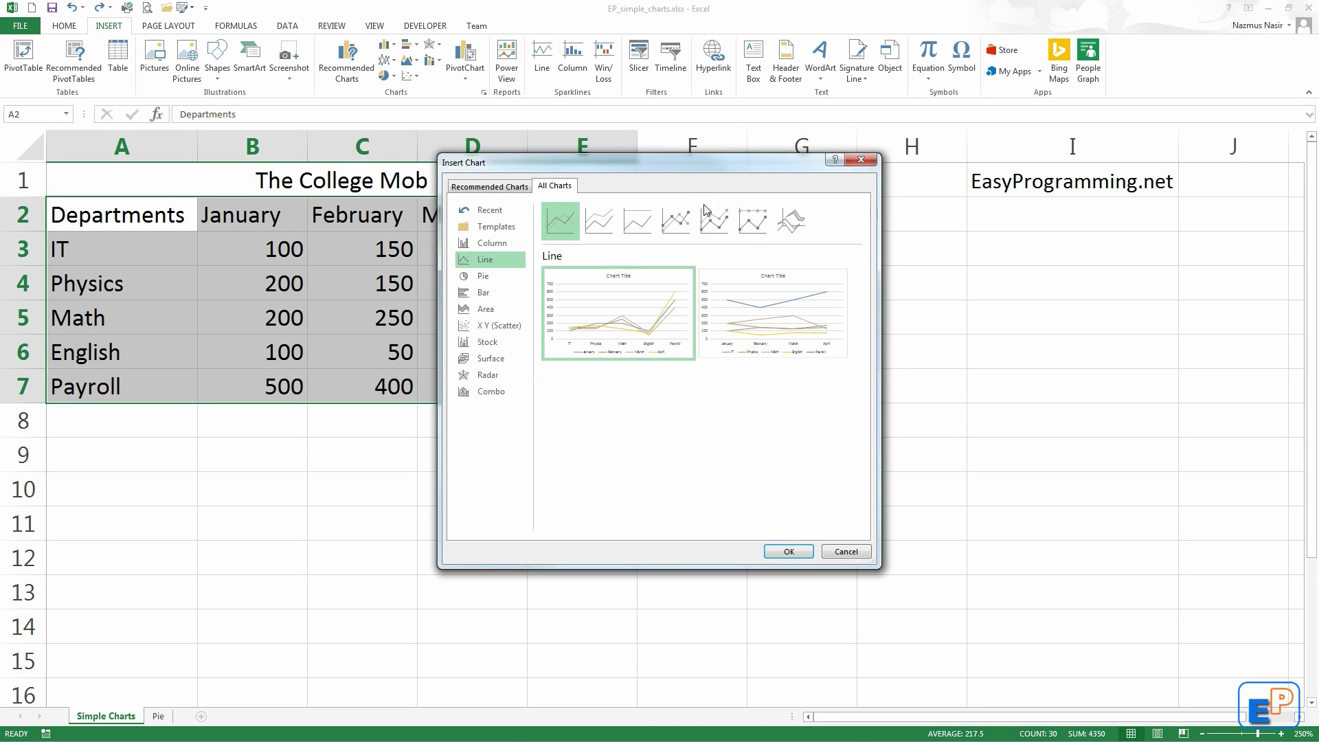
pyautogui.click(491, 243)
pyautogui.click(485, 275)
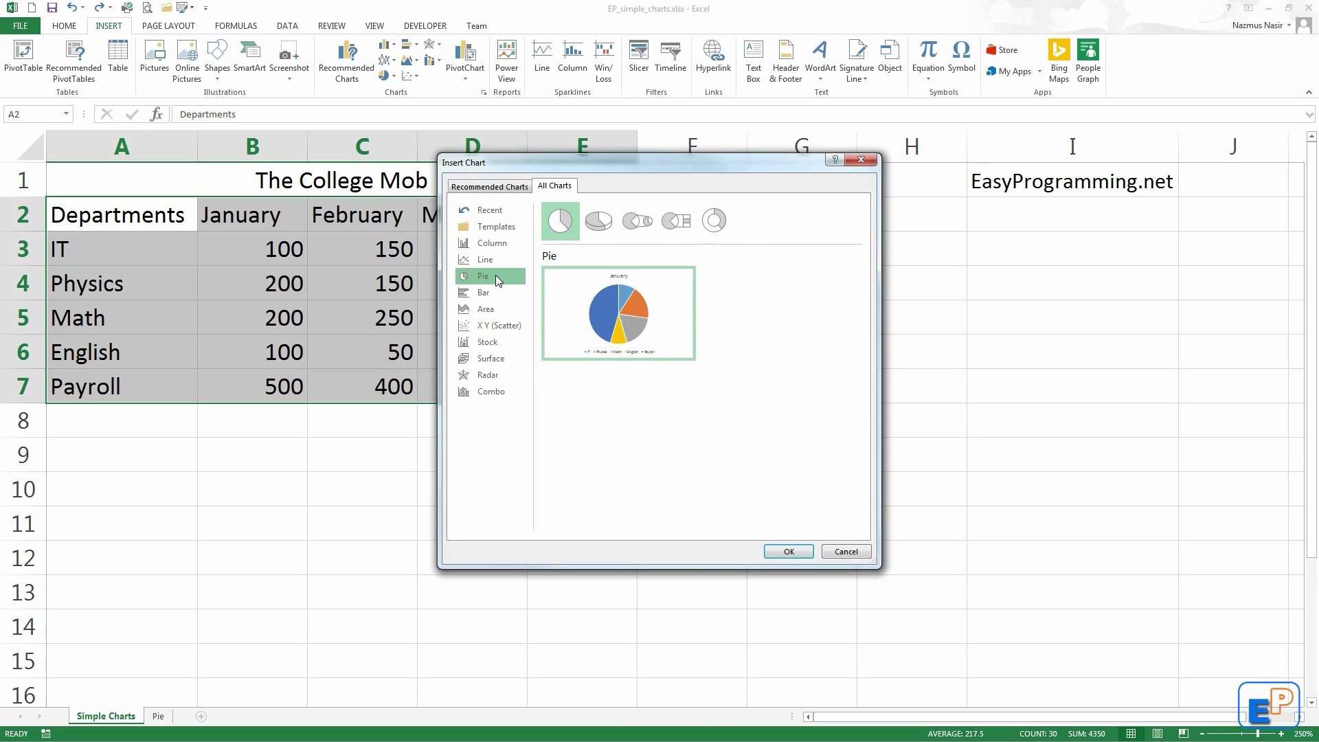
pyautogui.moveTo(583, 339)
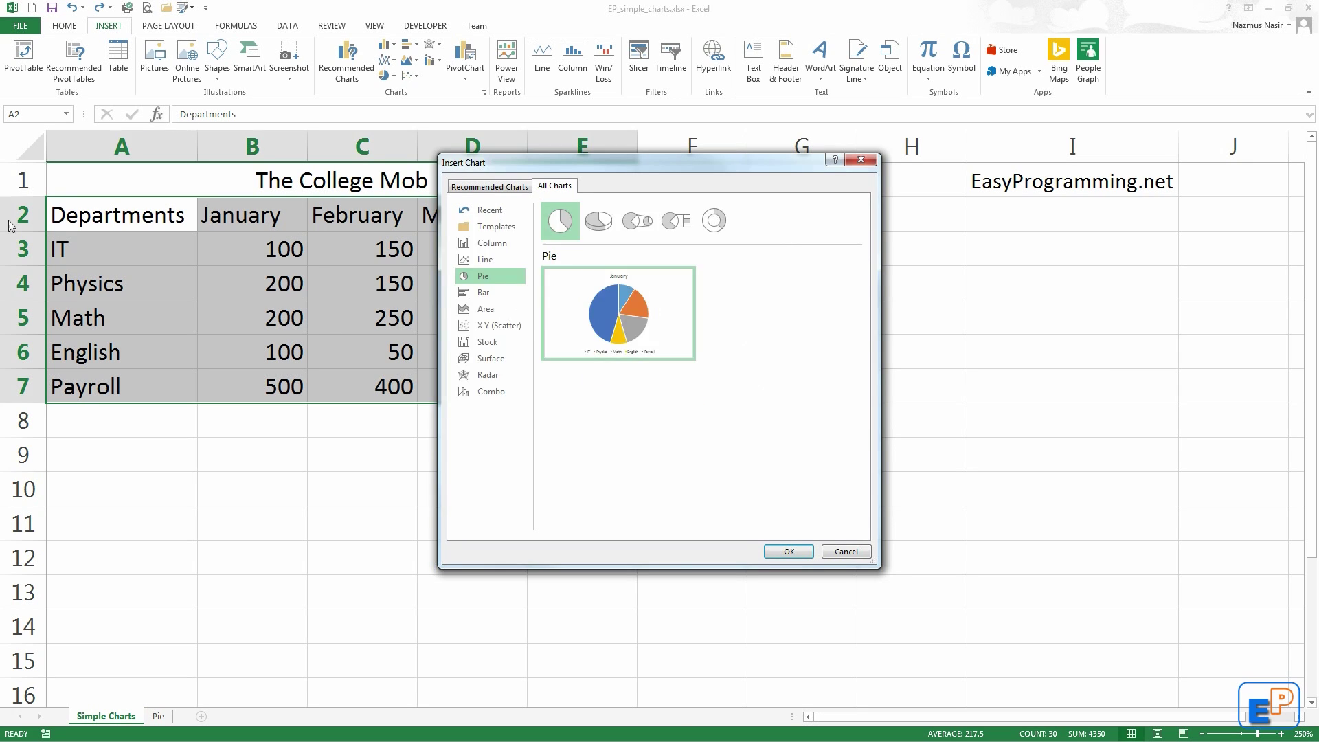
pyautogui.moveTo(519, 163); pyautogui.dragTo(830, 162)
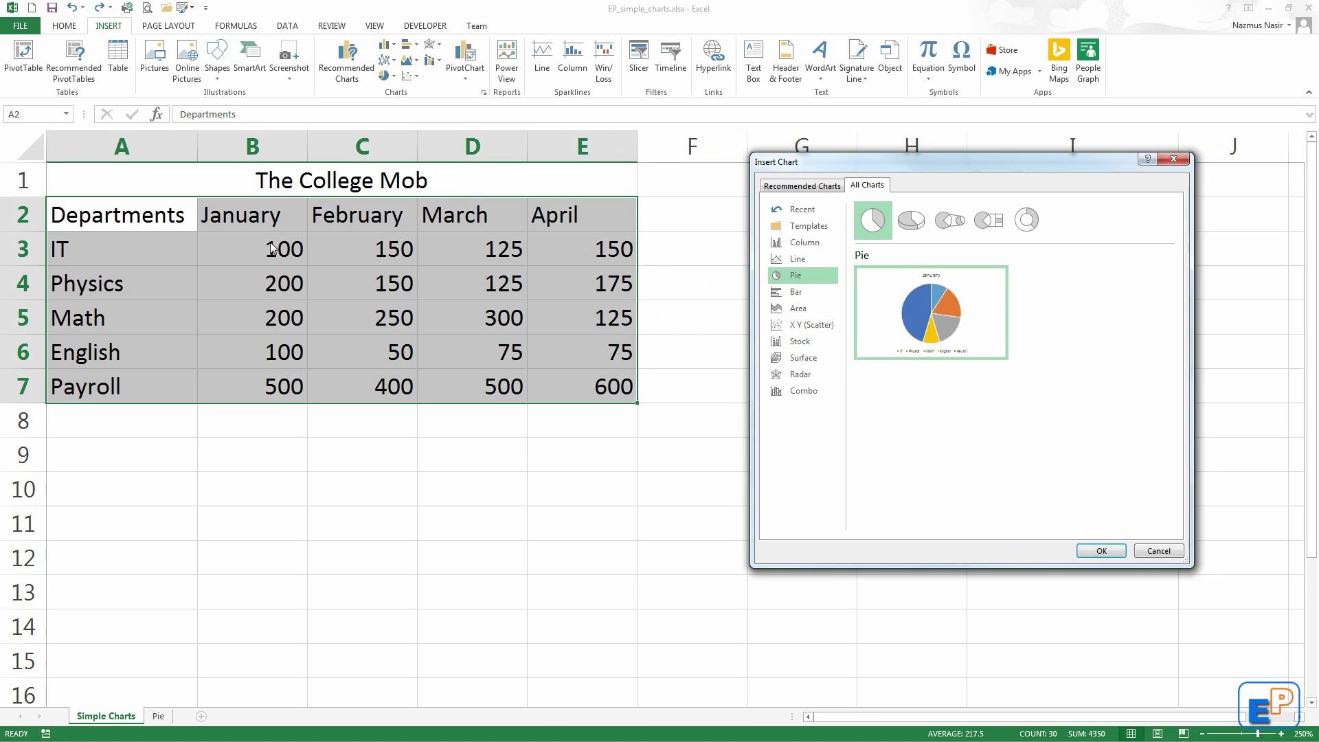
pyautogui.moveTo(875, 163); pyautogui.dragTo(497, 167)
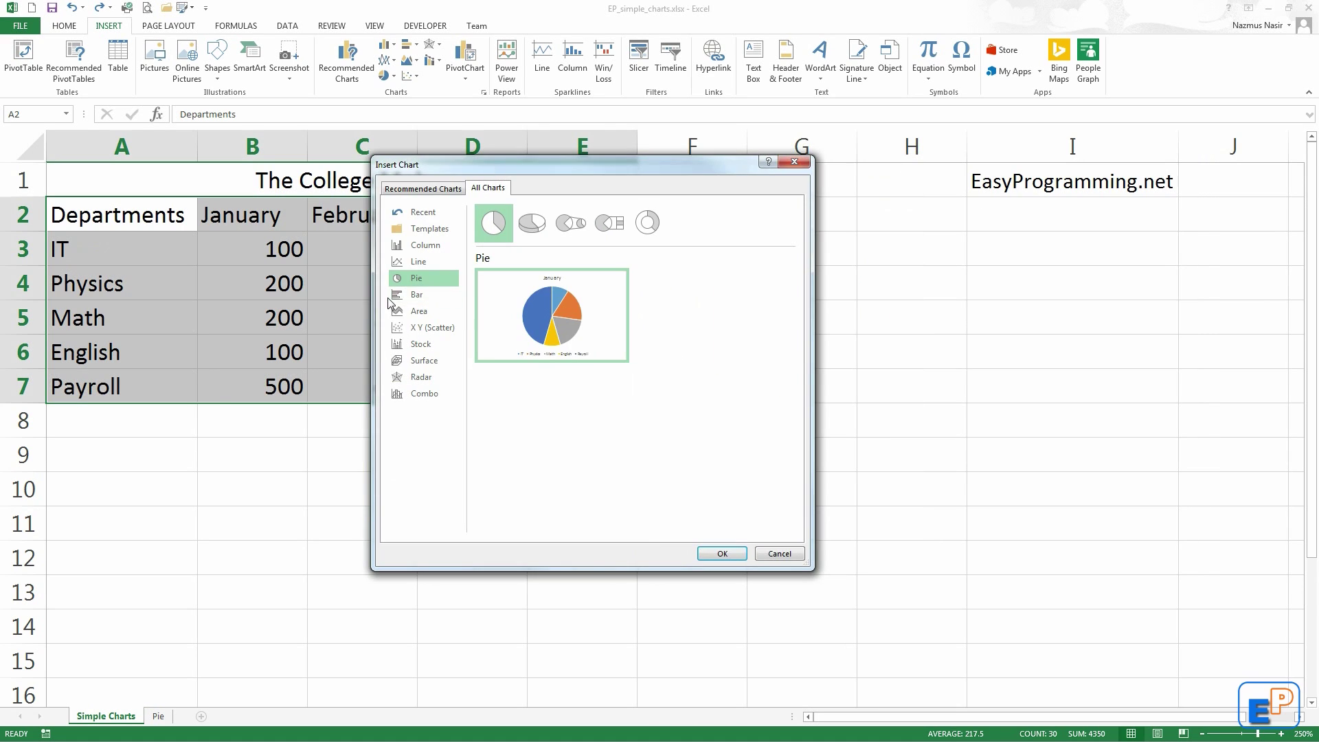
pyautogui.click(537, 238)
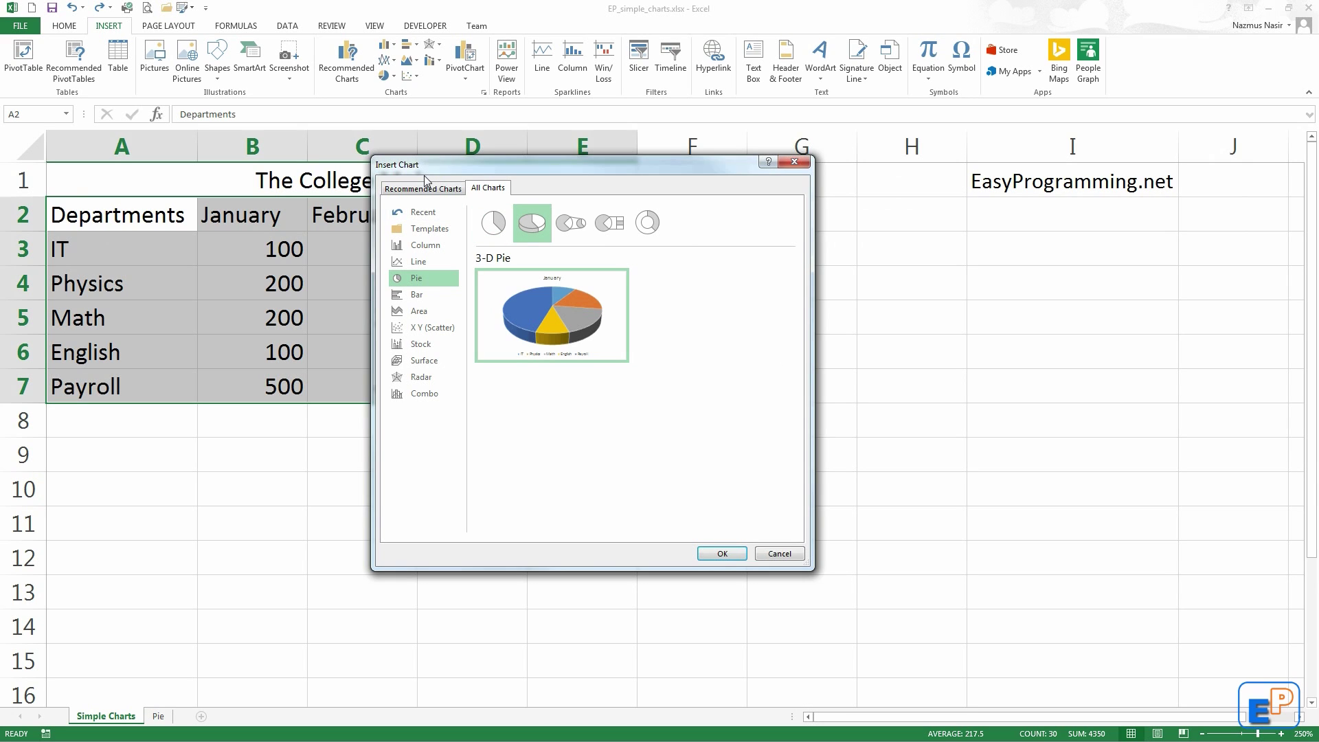
pyautogui.click(804, 161)
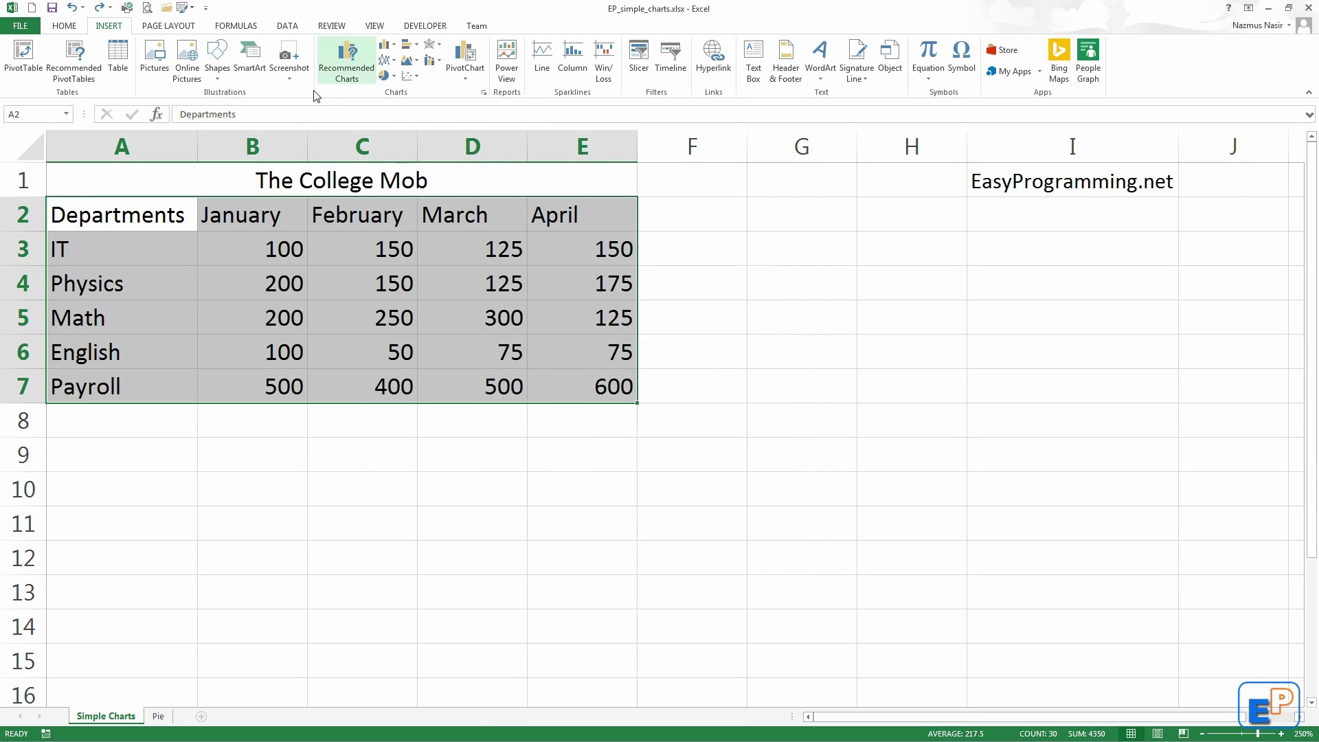
pyautogui.click(393, 47)
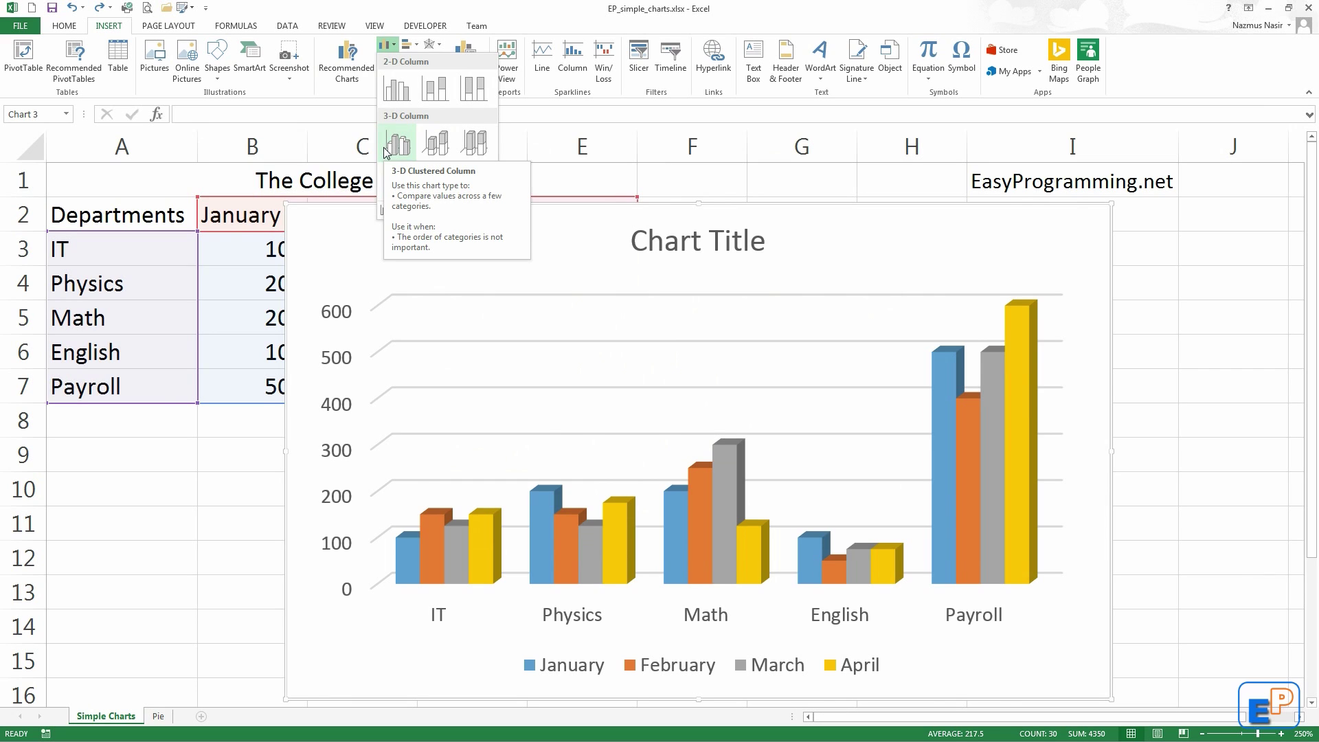
pyautogui.press('Escape')
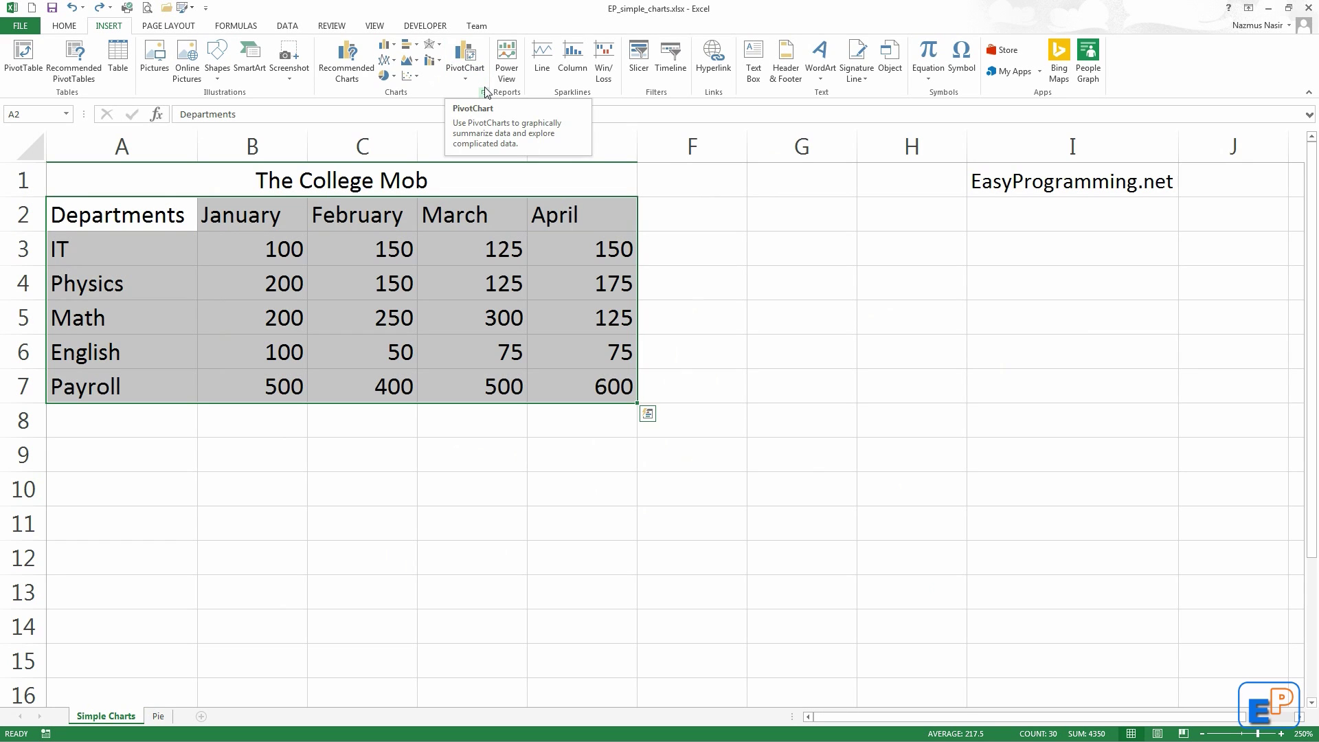
# Insert a 3-D Clustered Column chart of the department data from All Charts.
pyautogui.click(484, 92)
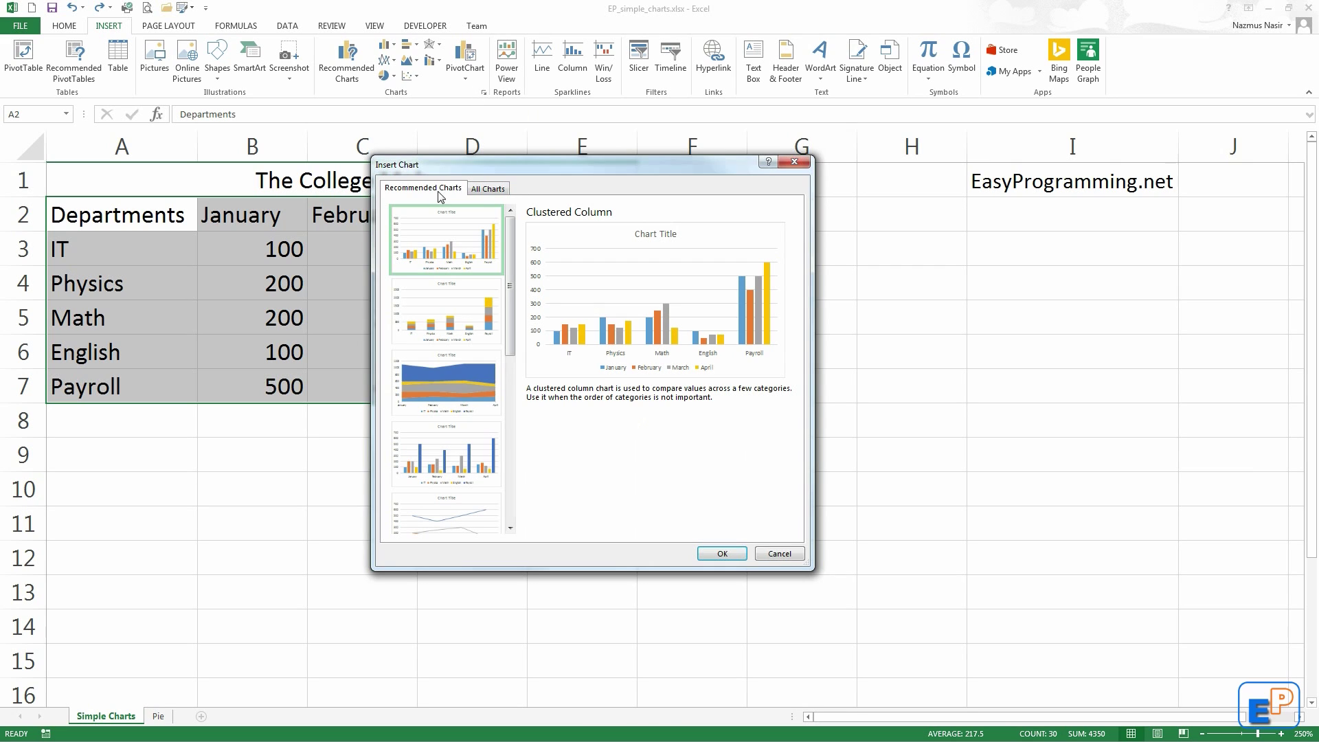
pyautogui.click(485, 190)
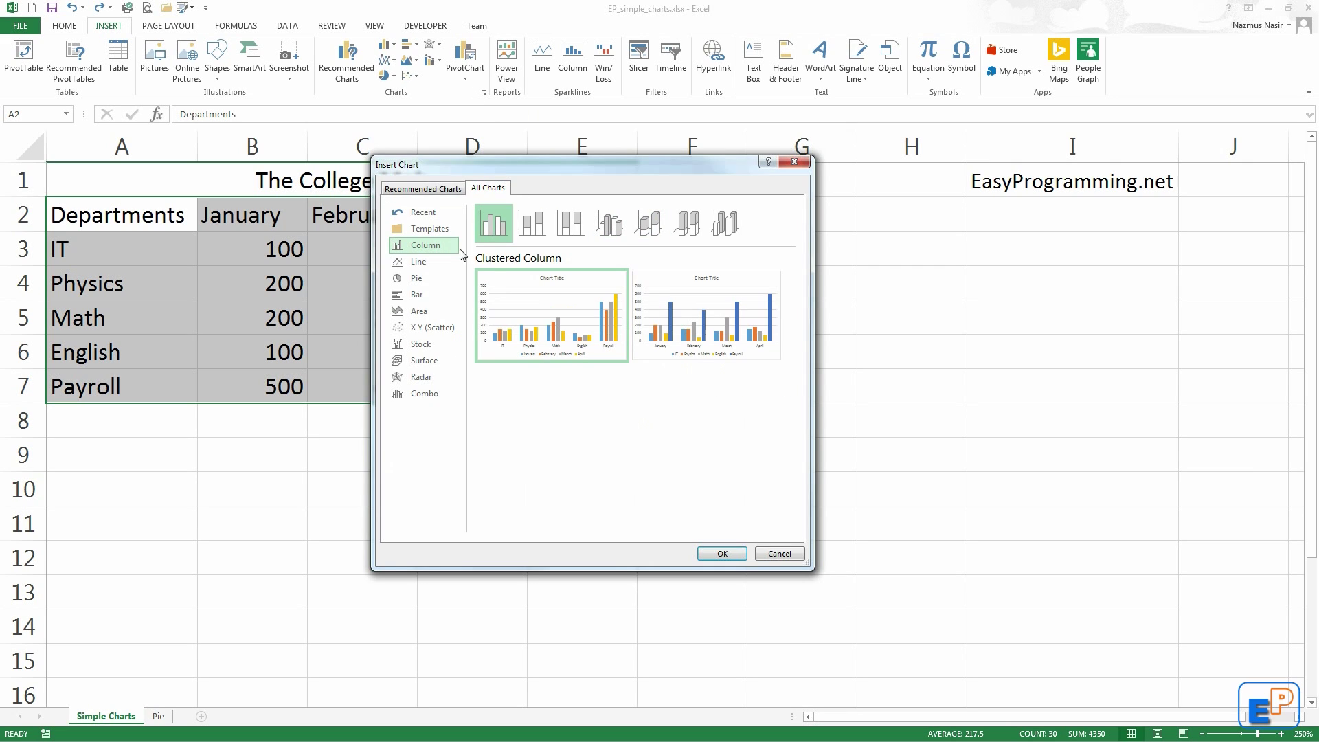
pyautogui.click(610, 223)
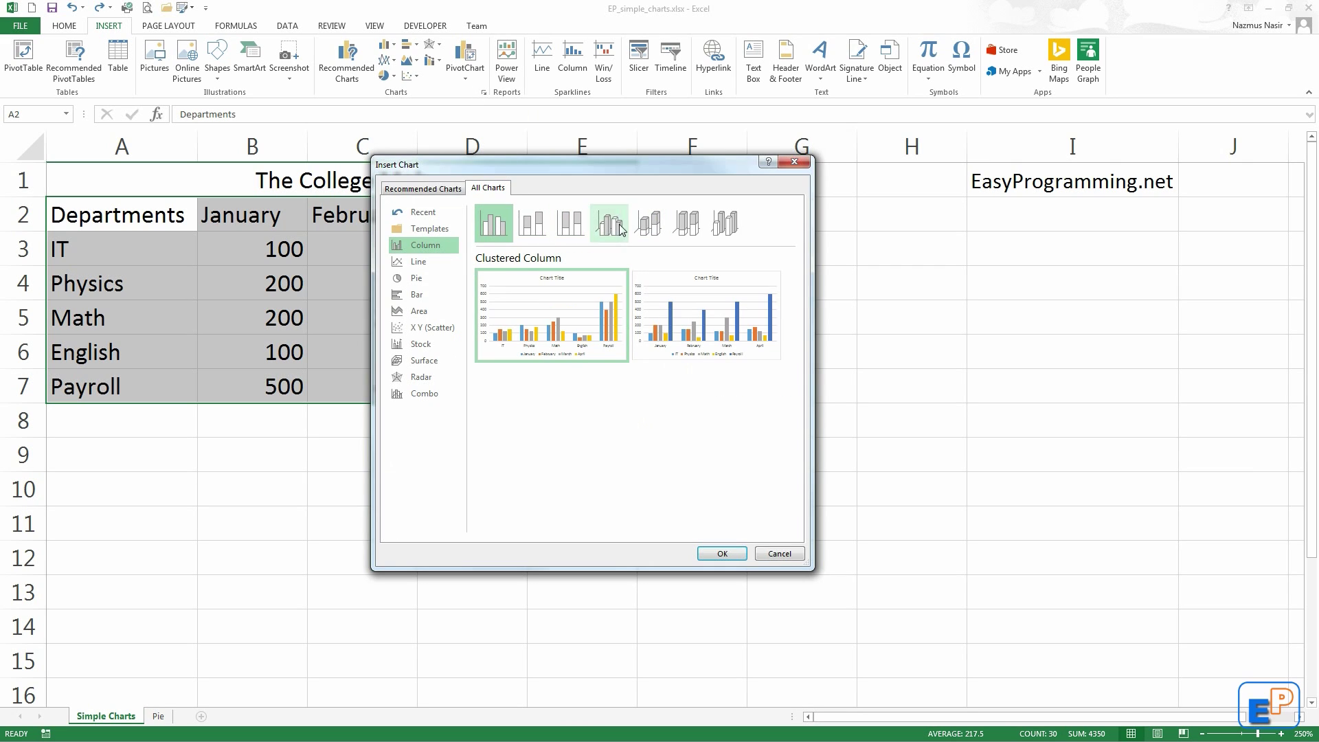
pyautogui.moveTo(560, 317)
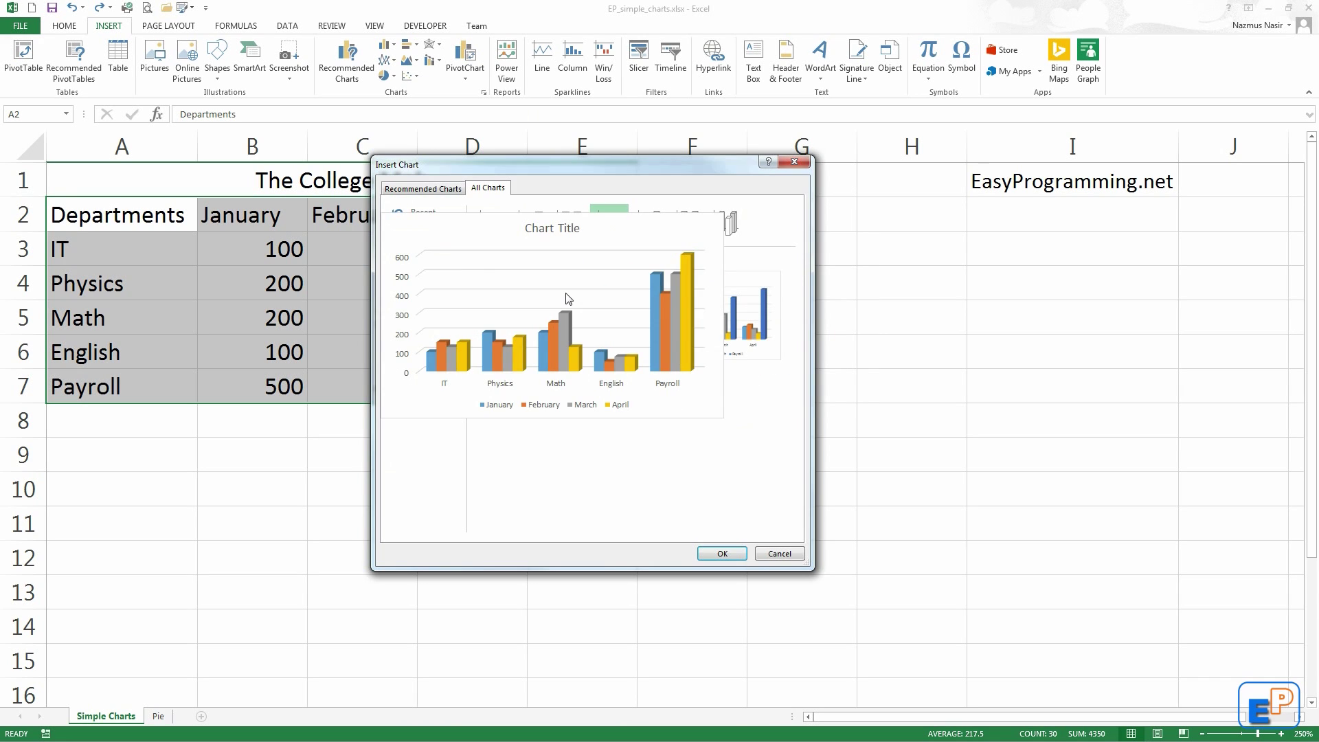
pyautogui.click(722, 554)
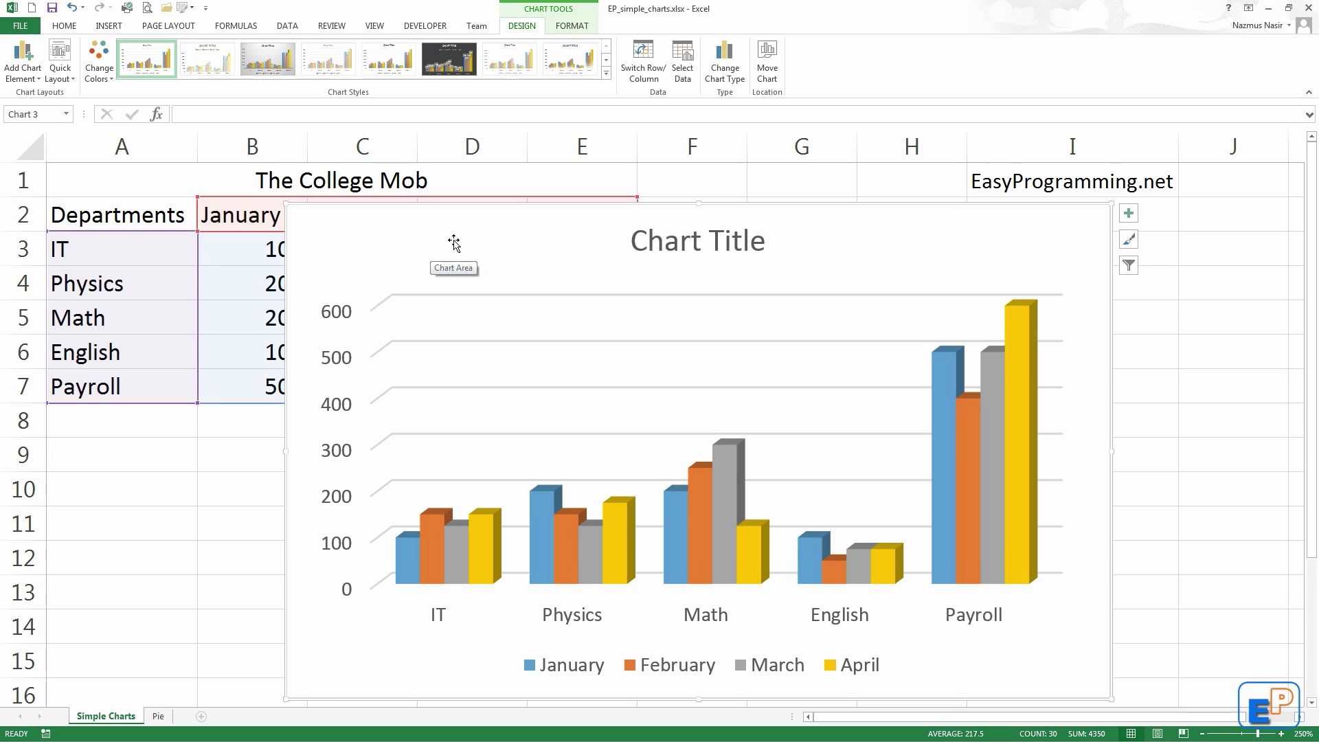
# Replace 'Chart Title' with 'The College Mob' copied from A1, and move the chart up-left.
pyautogui.click(694, 249)
pyautogui.doubleClick(694, 249)
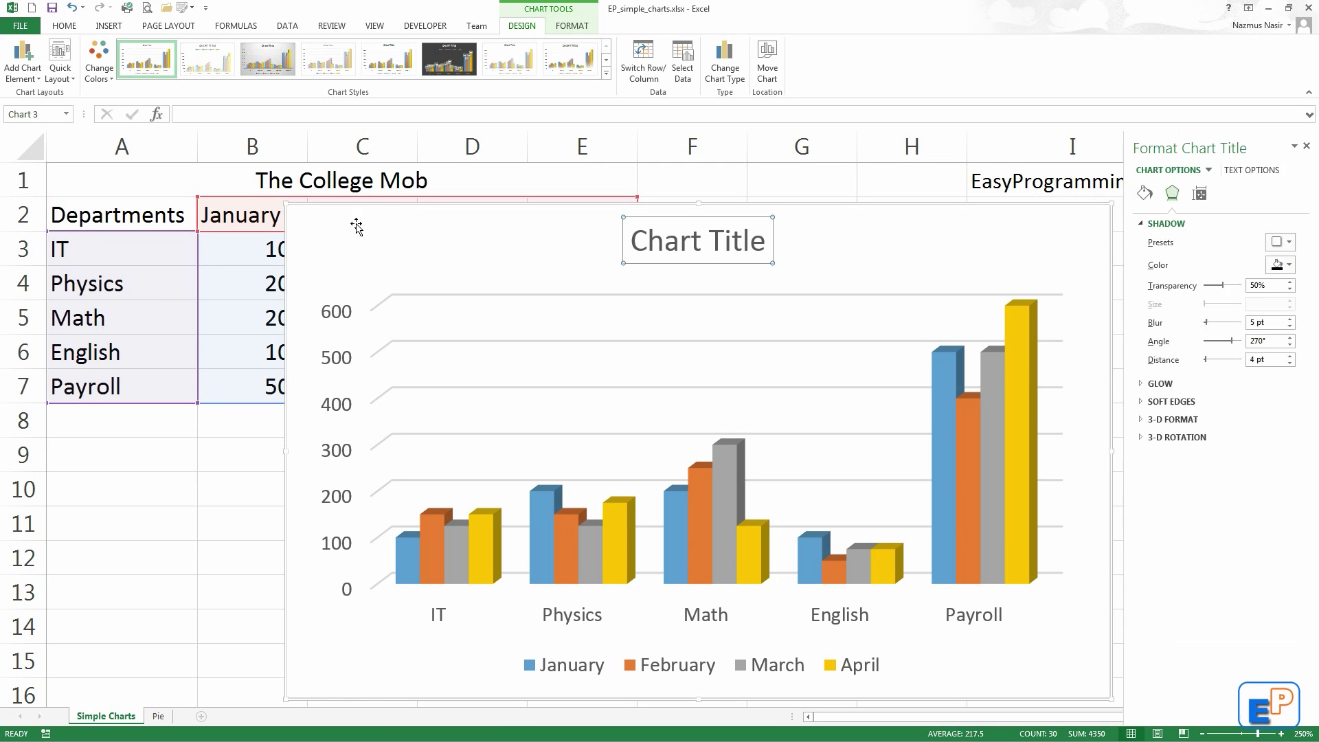
pyautogui.moveTo(258, 179); pyautogui.dragTo(211, 249)
pyautogui.click(230, 295)
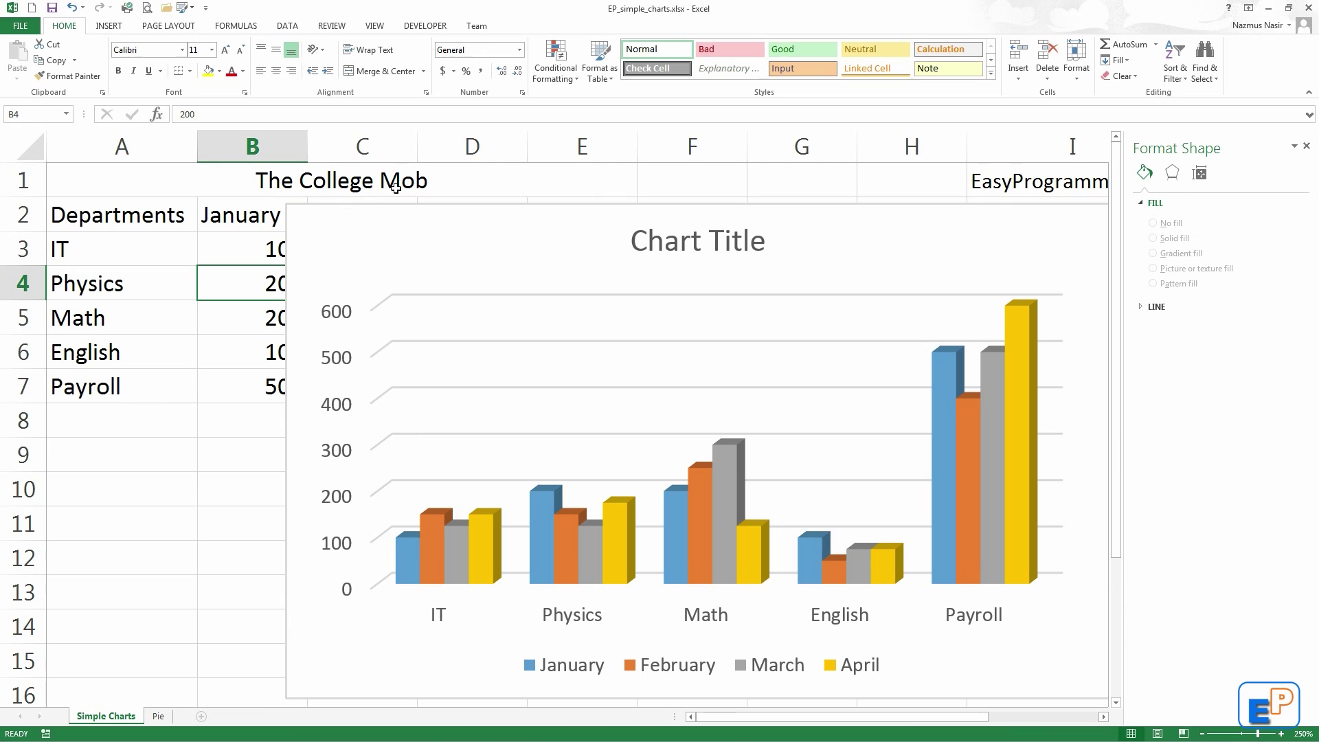
pyautogui.click(395, 187)
pyautogui.hotkey('ctrl', 'c')
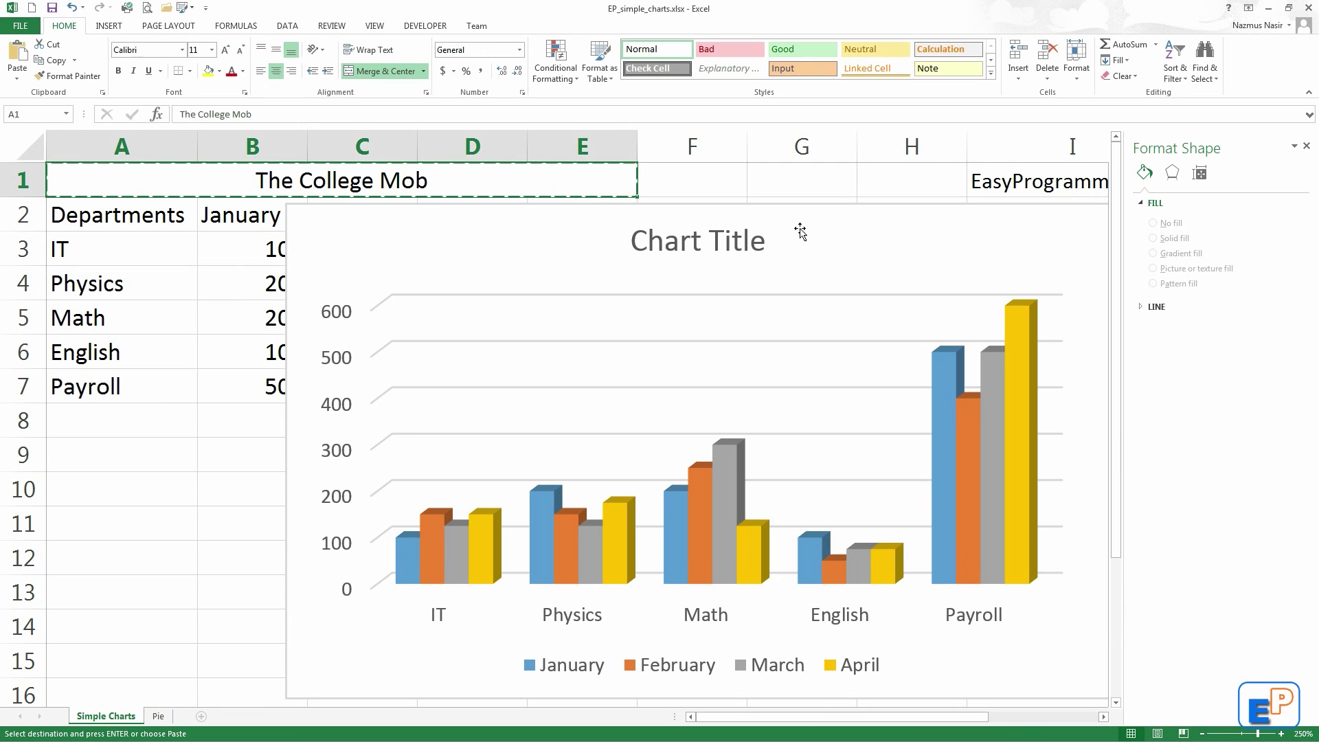
pyautogui.click(734, 244)
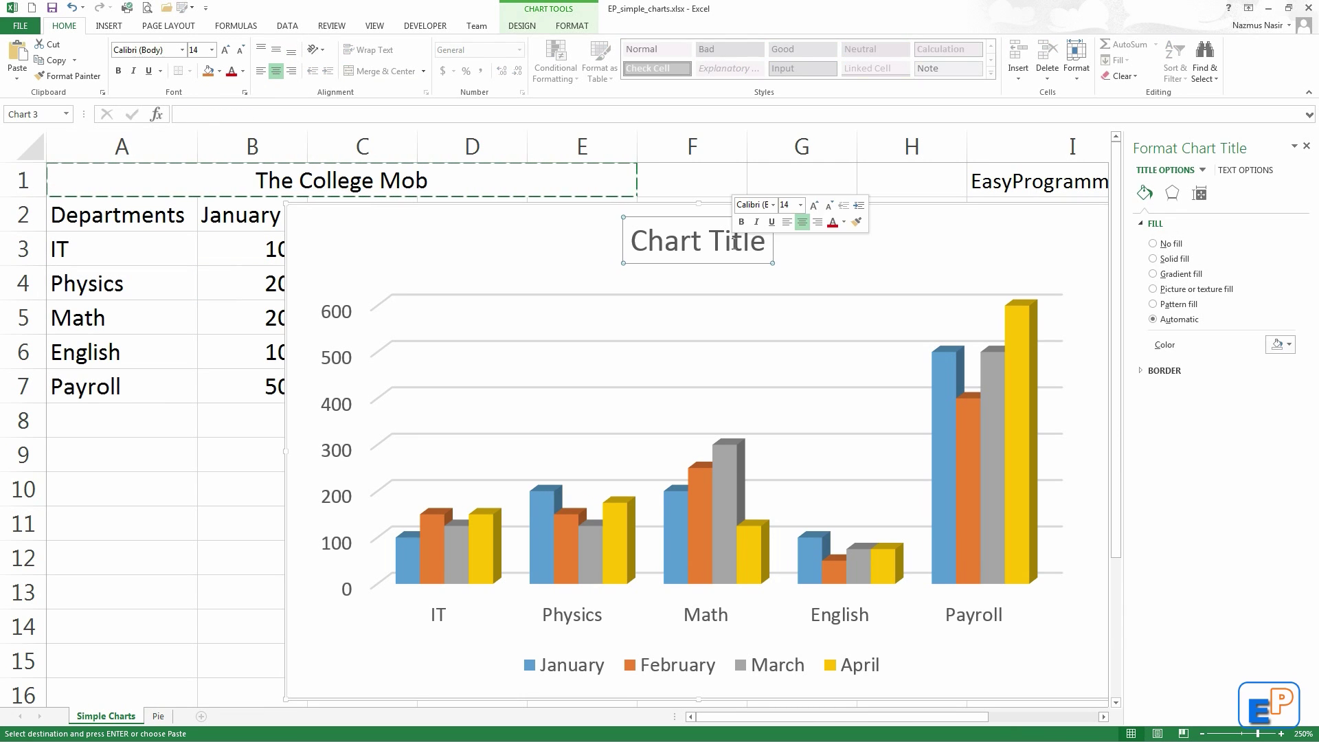
pyautogui.moveTo(769, 242); pyautogui.dragTo(629, 242)
pyautogui.hotkey('ctrl', 'v')
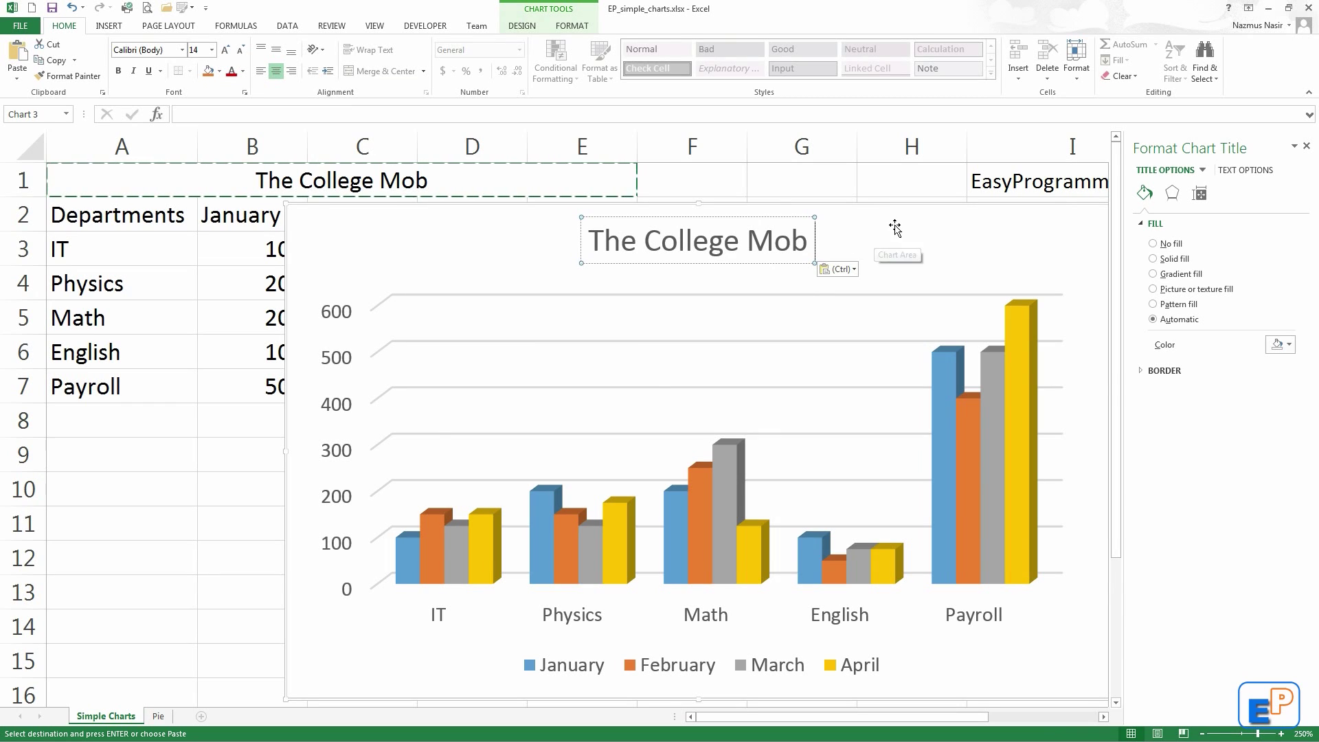
pyautogui.click(983, 311)
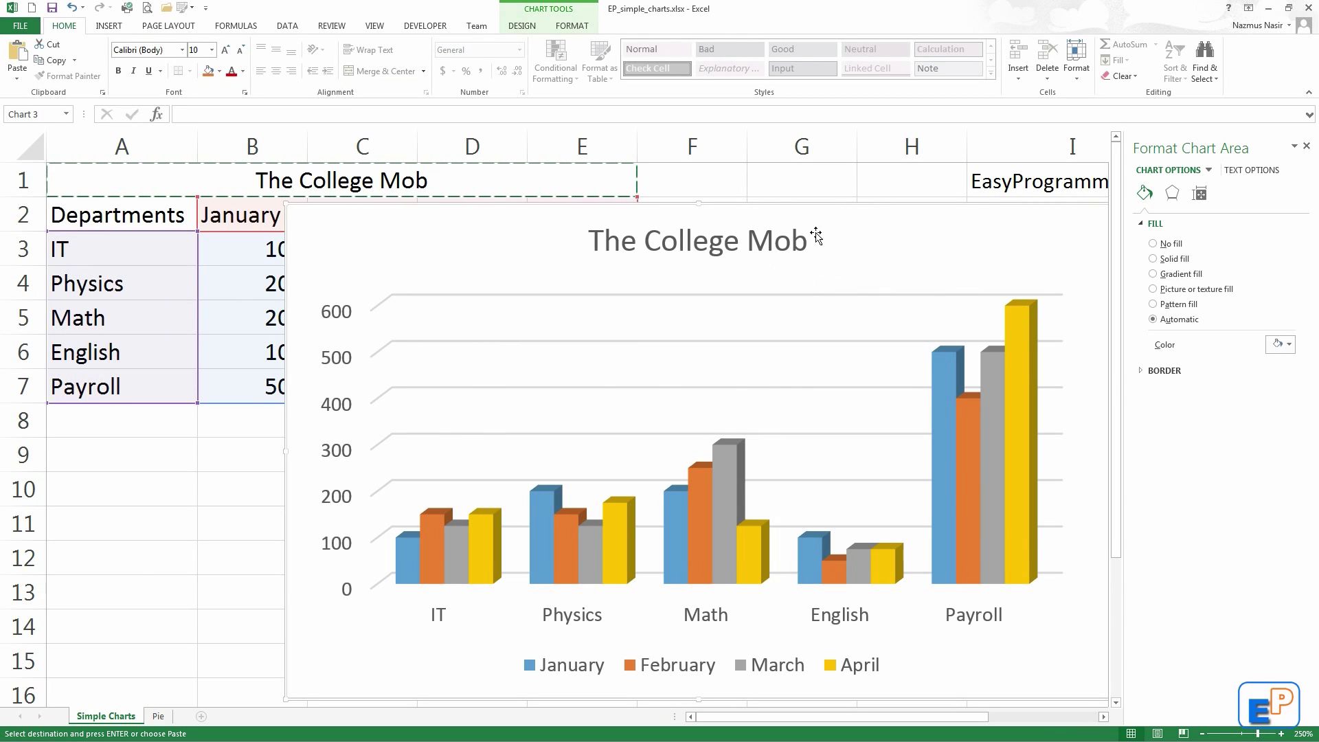
pyautogui.moveTo(767, 192); pyautogui.dragTo(696, 154)
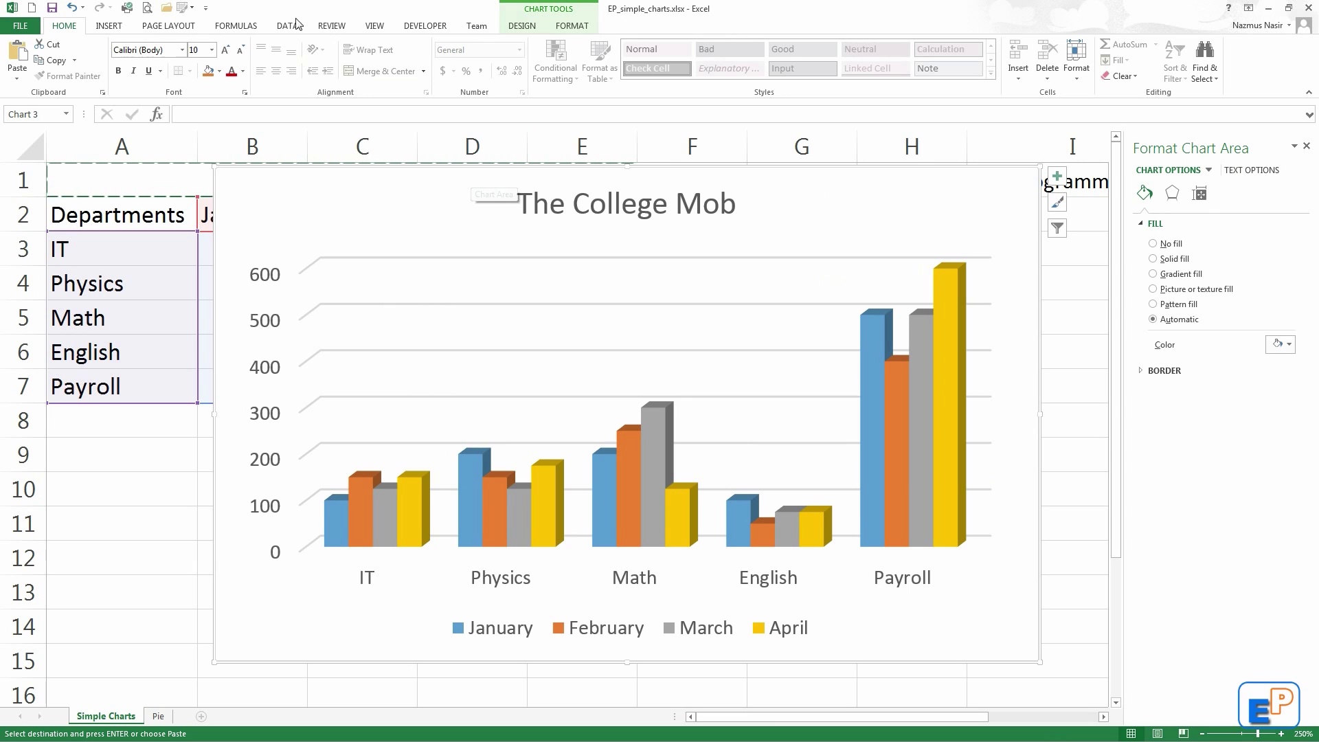
# Change the chart to a 3-D Clustered Bar chart and shift it left and down.
pyautogui.click(113, 27)
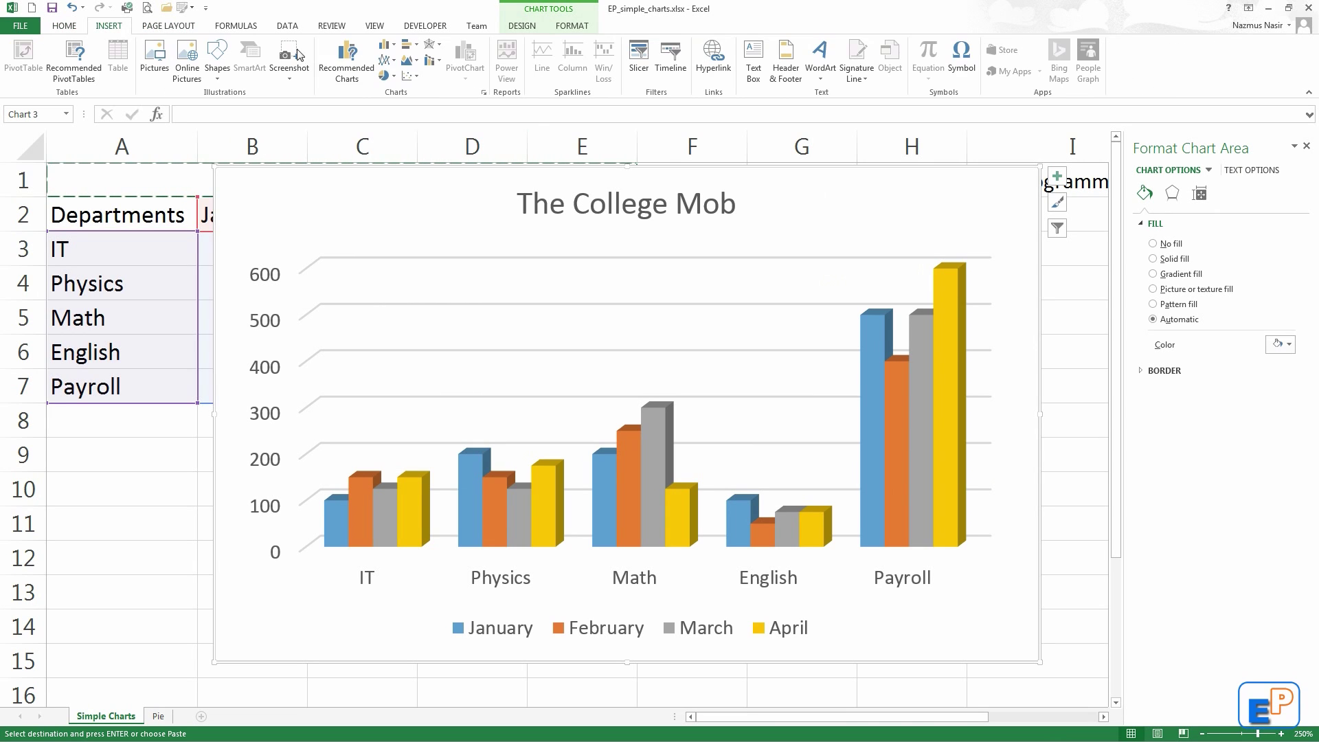
pyautogui.click(409, 44)
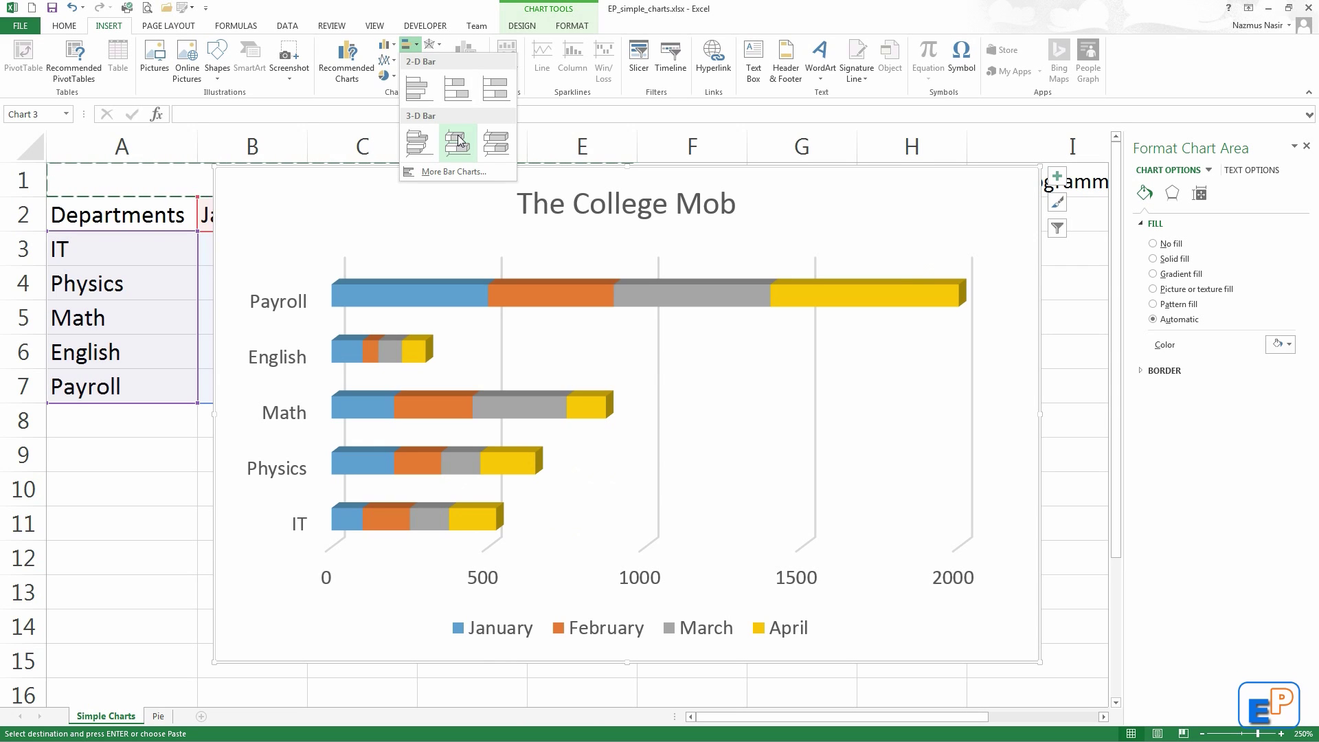
pyautogui.click(421, 141)
pyautogui.moveTo(433, 213)
pyautogui.mouseDown()
pyautogui.moveTo(415, 265)
pyautogui.moveTo(385, 265)
pyautogui.moveTo(417, 228)
pyautogui.mouseUp()
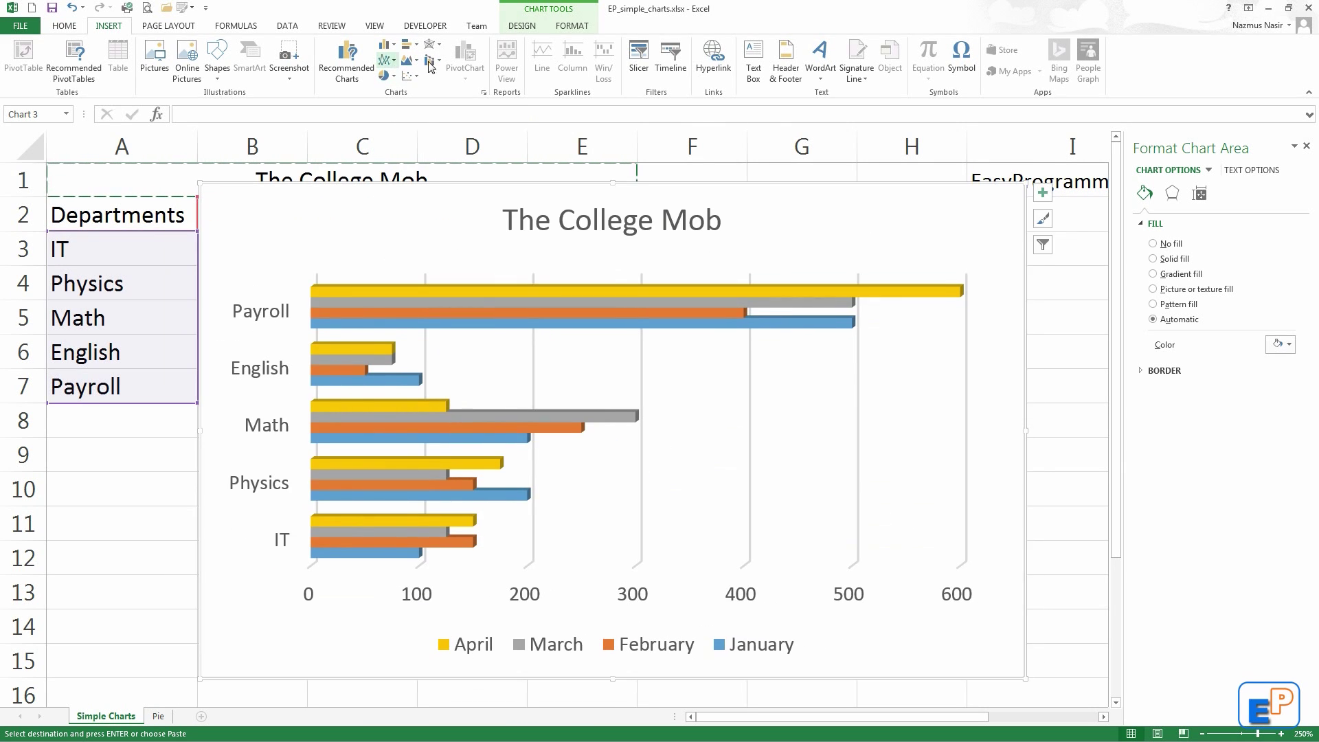
pyautogui.click(390, 64)
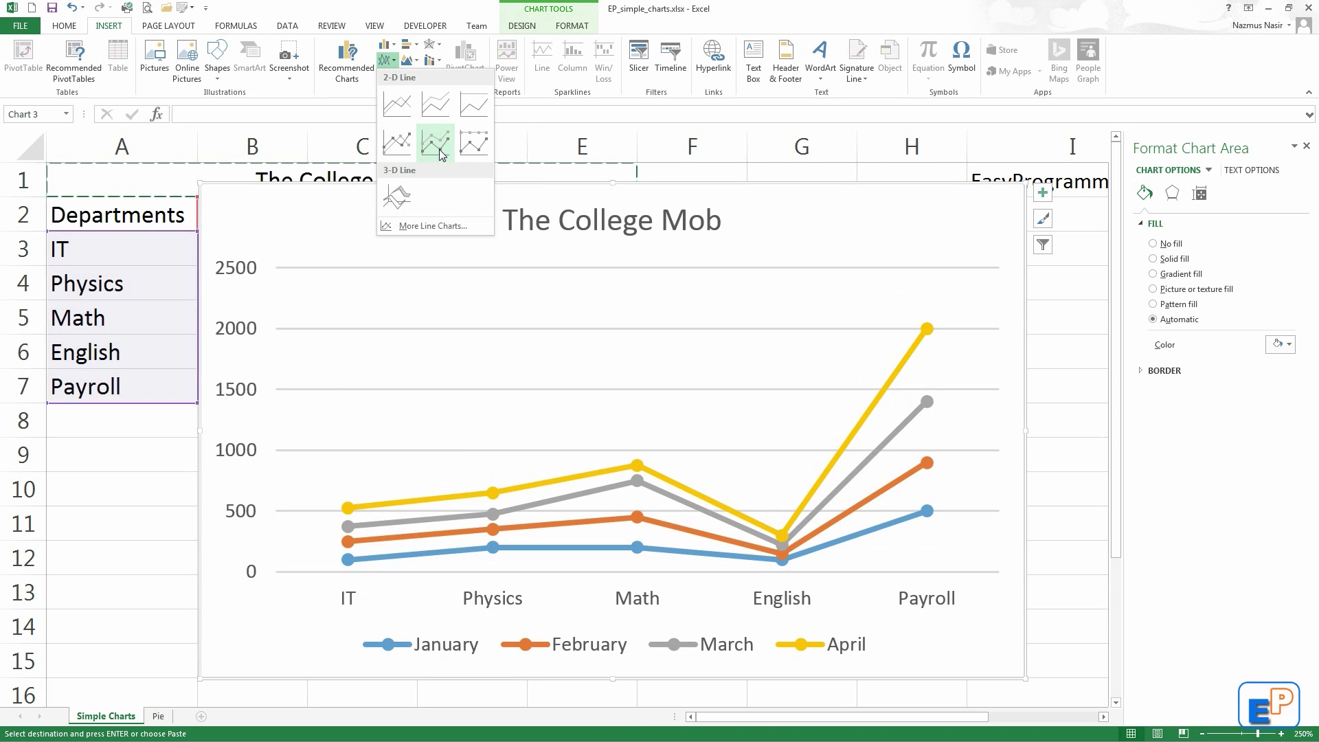
# Make the chart a Stacked Line with Markers chart and reposition it on the sheet.
pyautogui.click(439, 153)
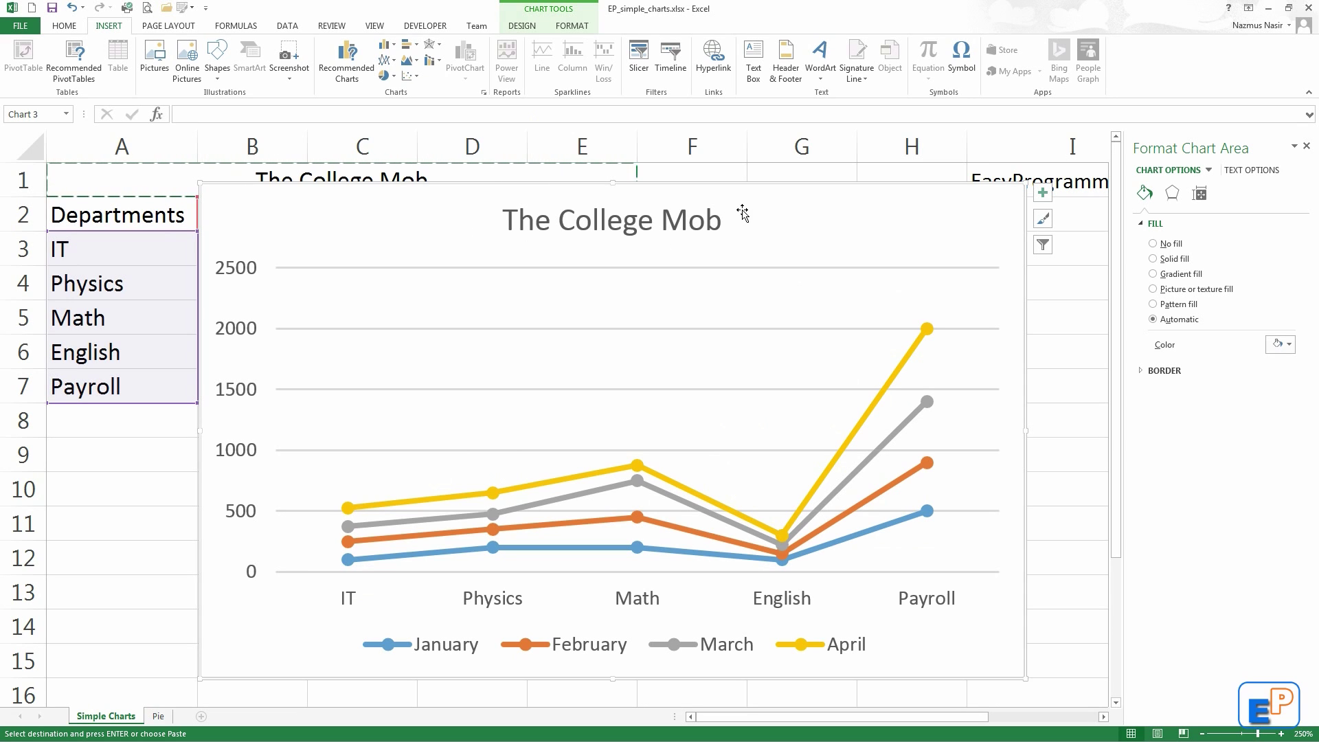
pyautogui.moveTo(787, 178); pyautogui.dragTo(796, 177)
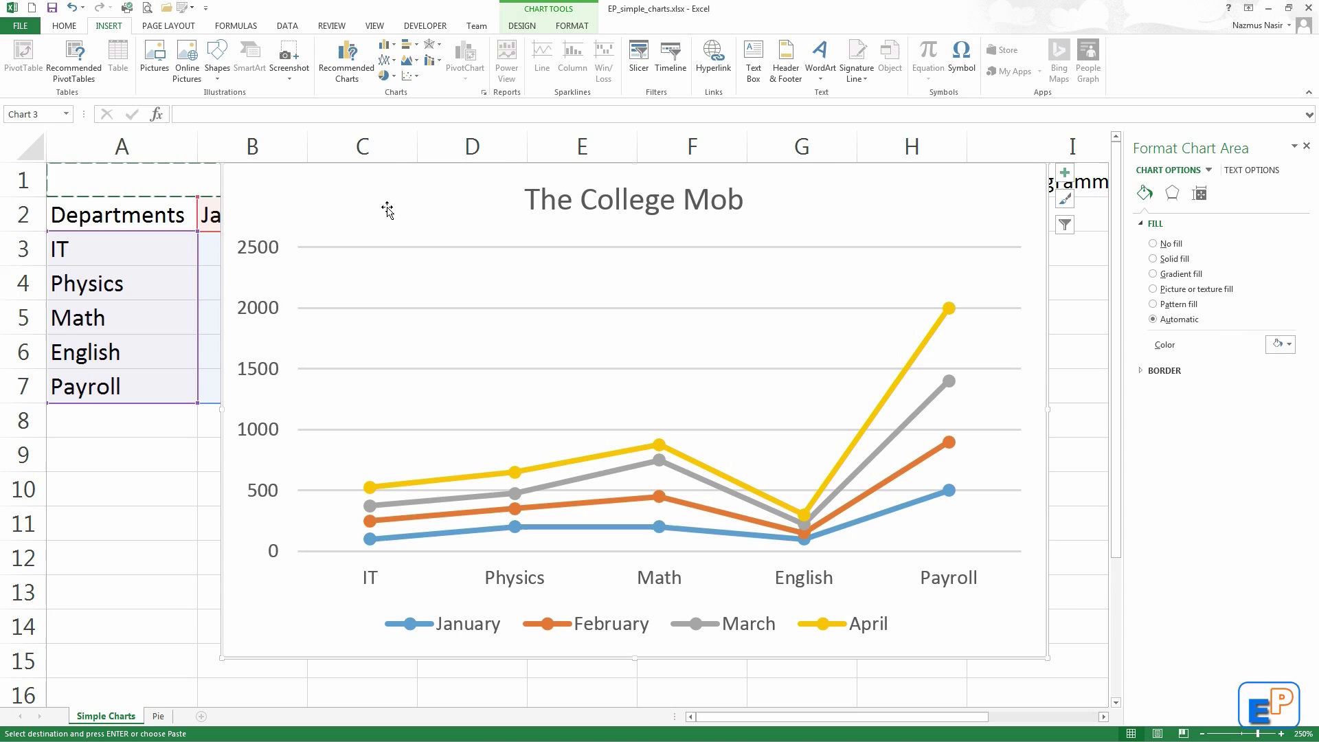
pyautogui.moveTo(377, 183); pyautogui.dragTo(521, 219)
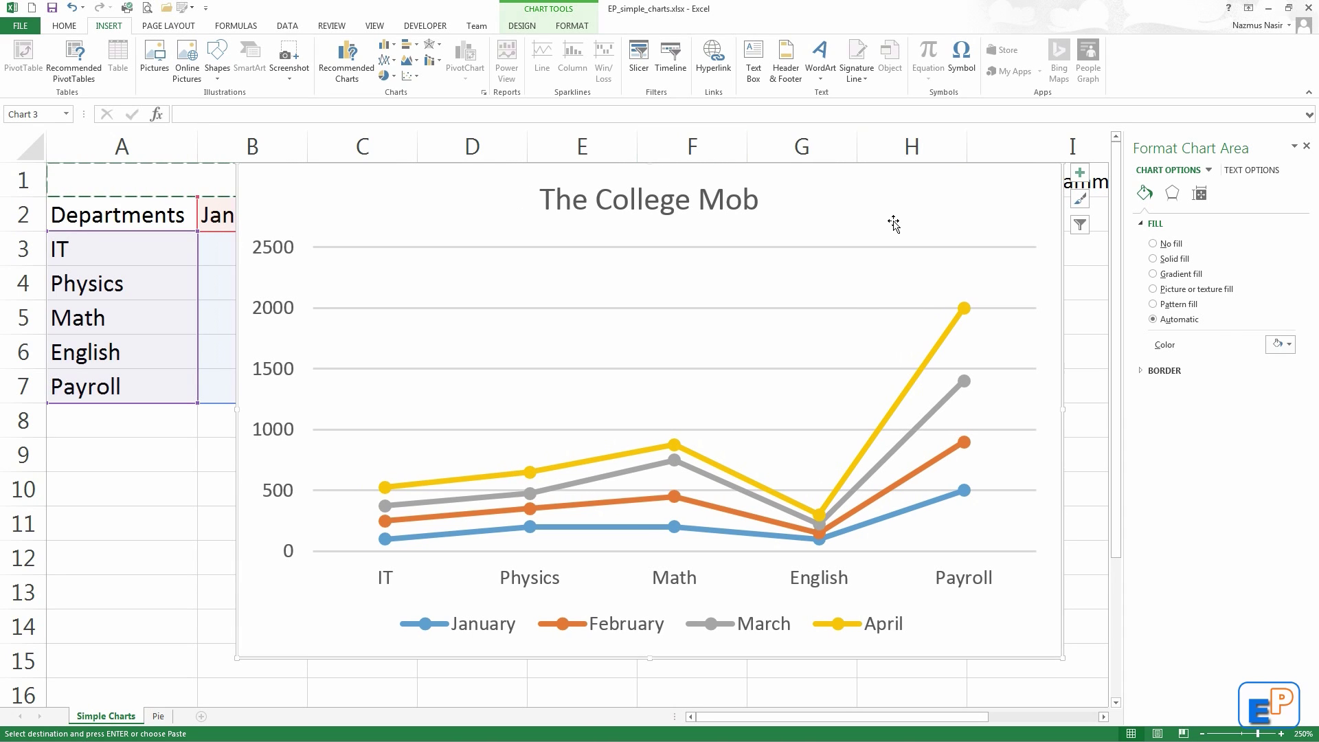
pyautogui.moveTo(892, 221); pyautogui.dragTo(817, 187)
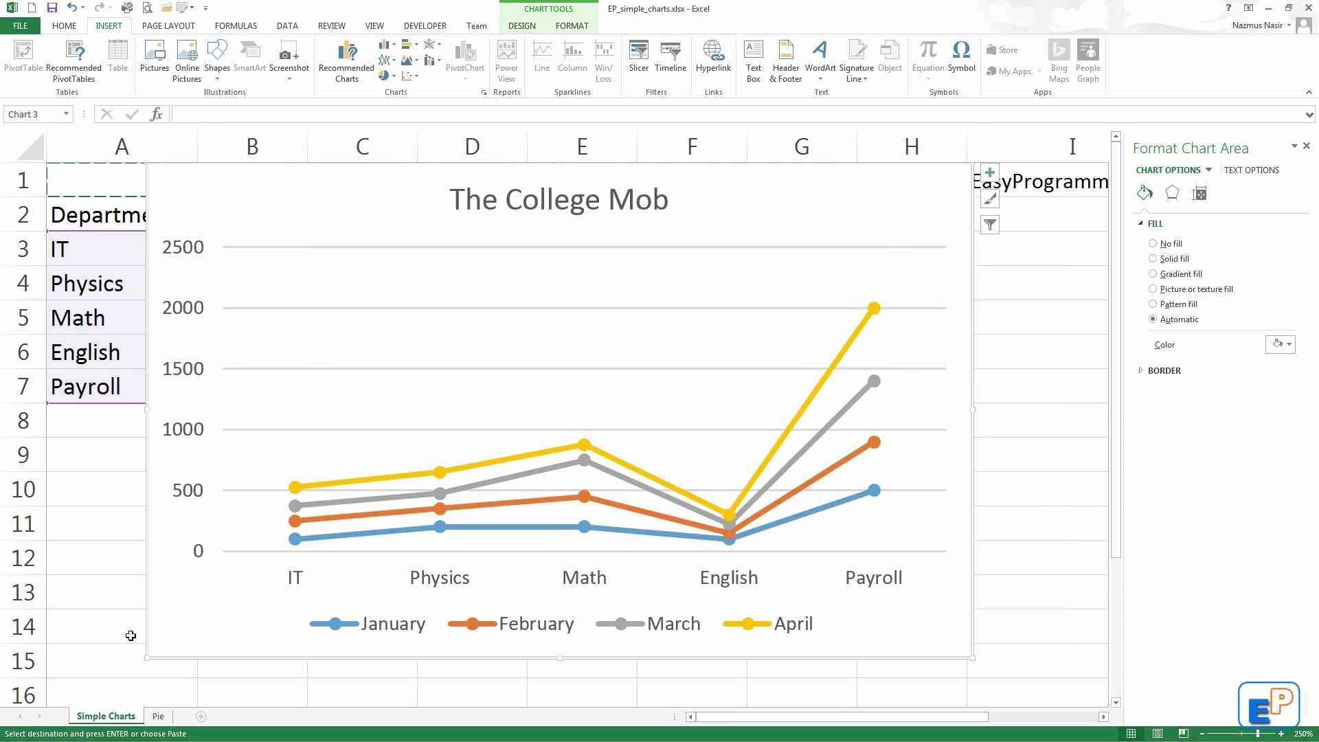
pyautogui.click(160, 717)
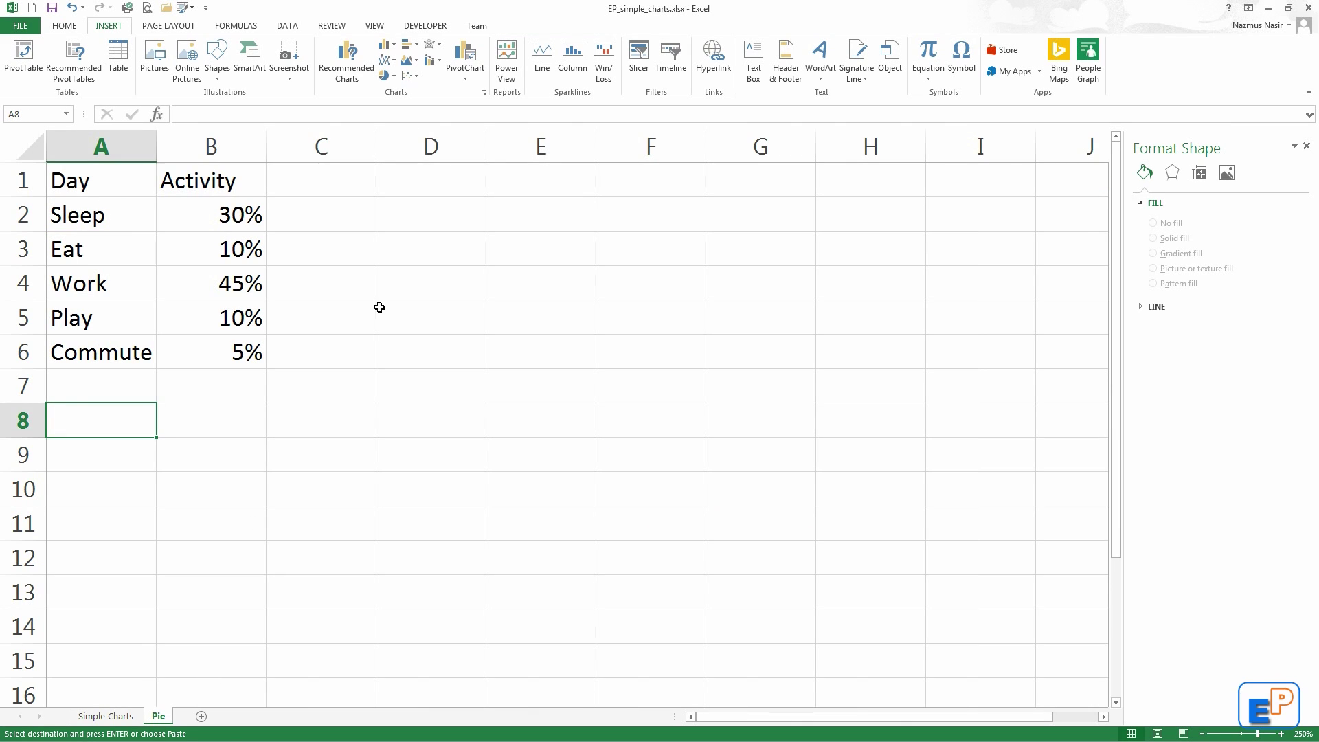
pyautogui.moveTo(131, 186); pyautogui.dragTo(243, 350)
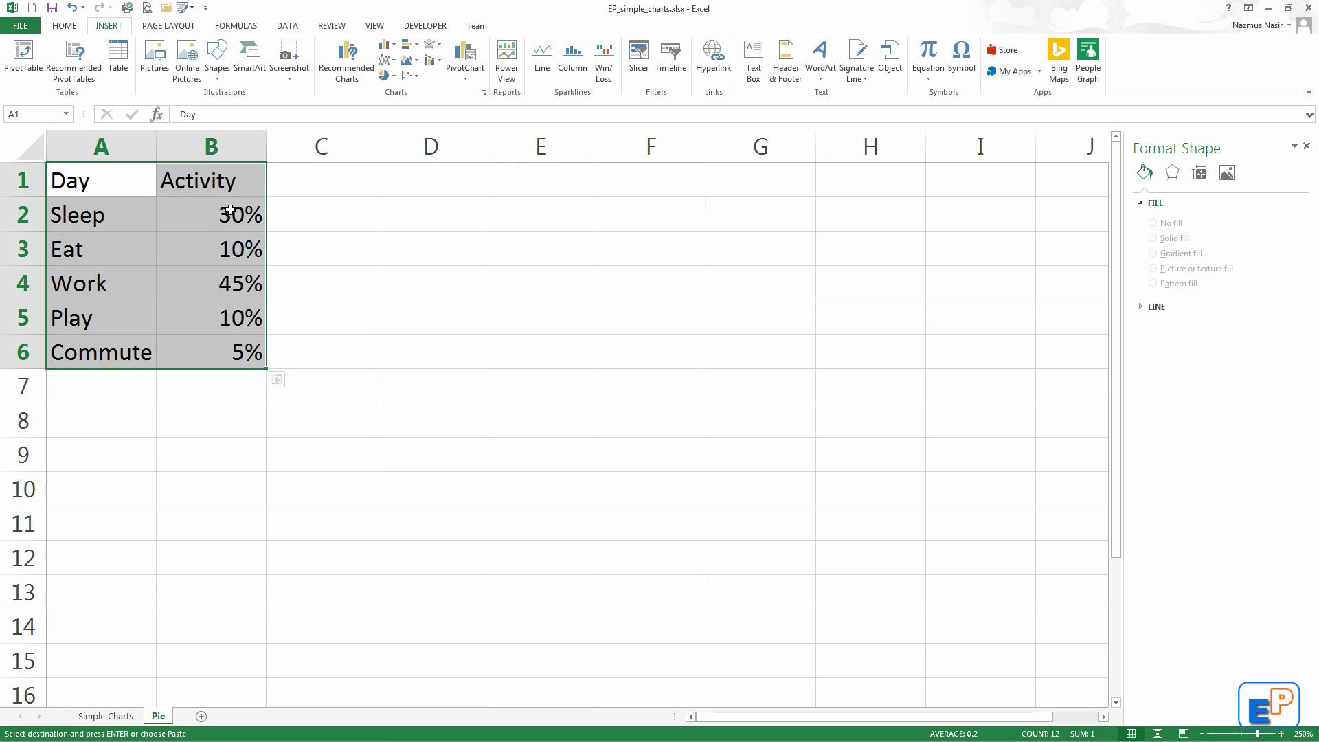
pyautogui.moveTo(213, 214); pyautogui.dragTo(227, 341)
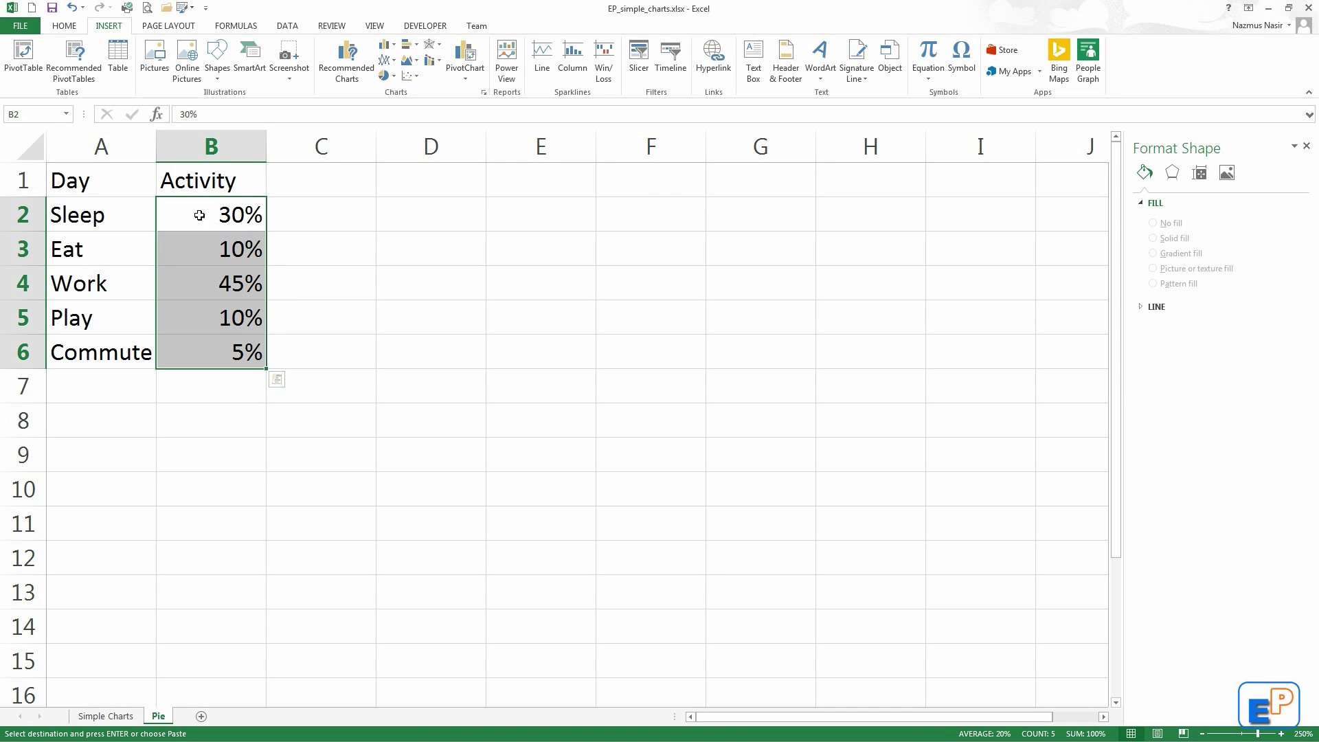
pyautogui.moveTo(206, 192); pyautogui.dragTo(202, 356)
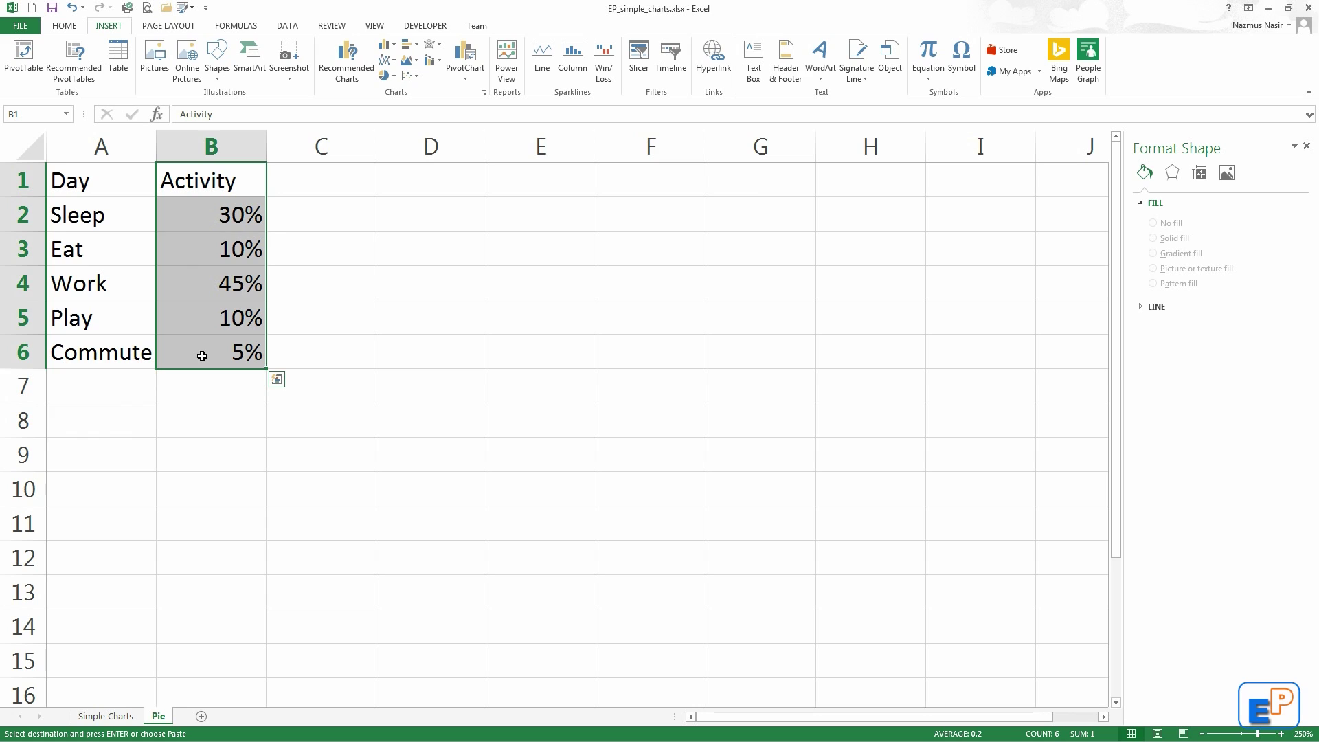
pyautogui.moveTo(71, 178); pyautogui.dragTo(252, 348)
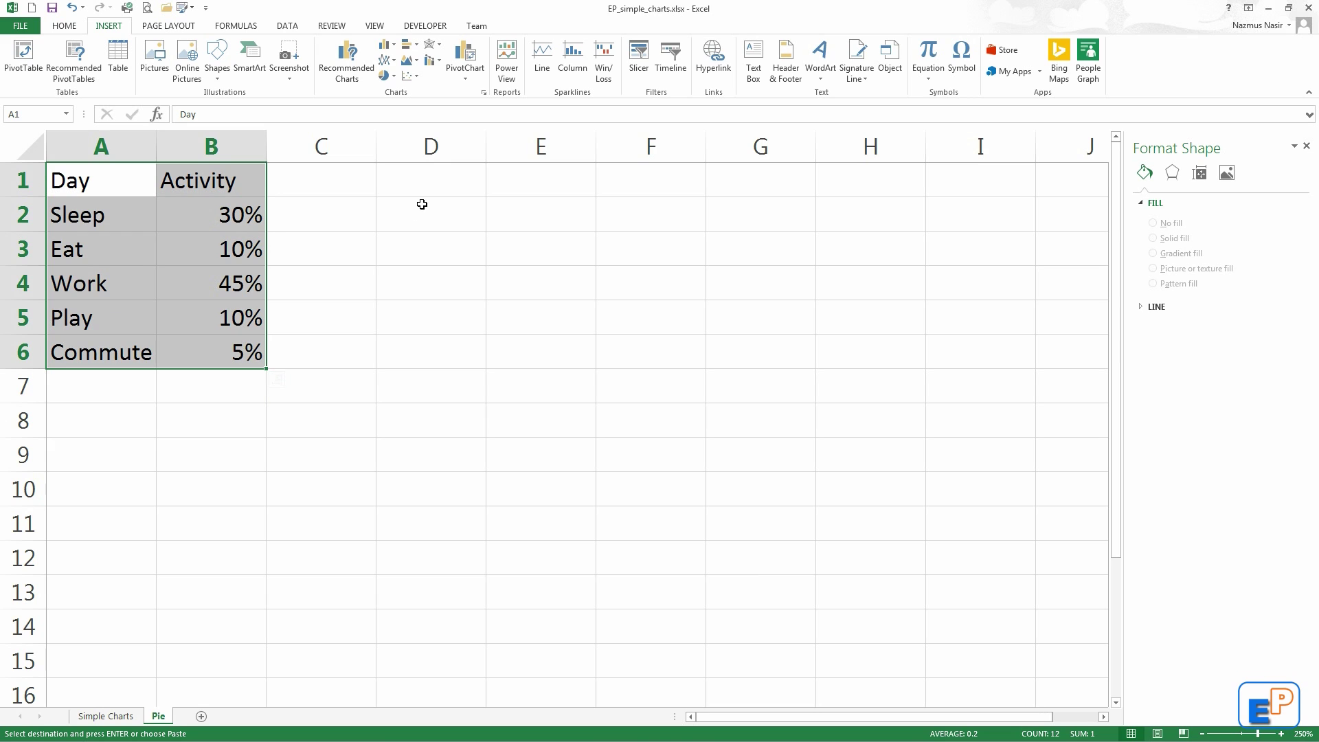
# Insert a 3-D Pie chart of the activity shares, move it right, and explode its slices.
pyautogui.click(397, 81)
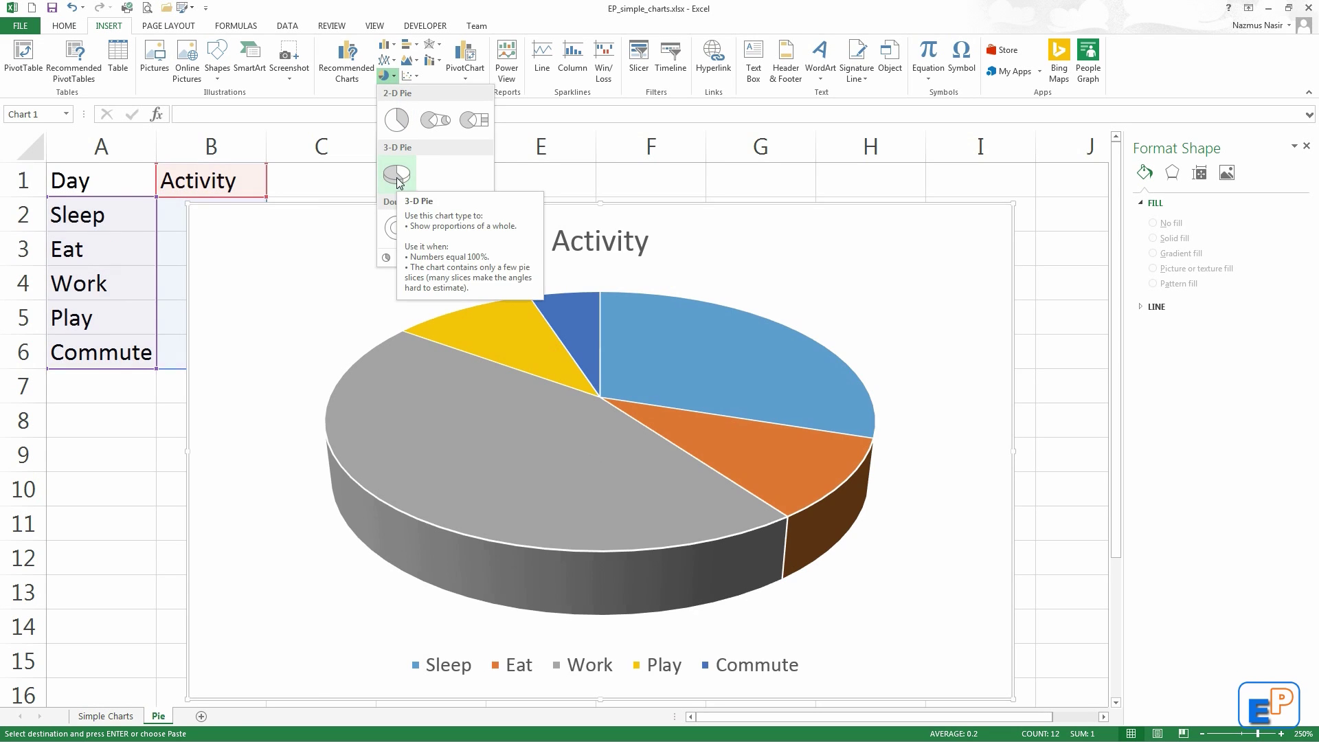
pyautogui.click(397, 177)
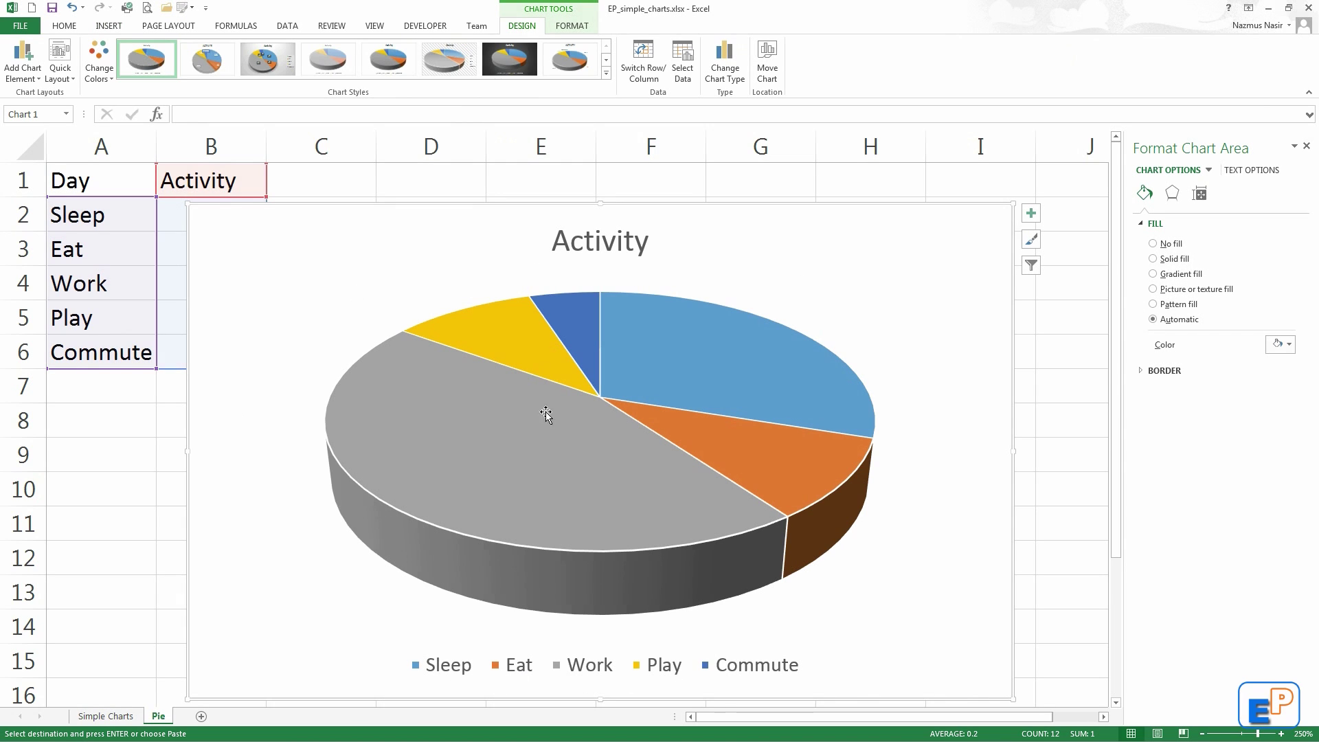
pyautogui.moveTo(413, 245); pyautogui.dragTo(480, 211)
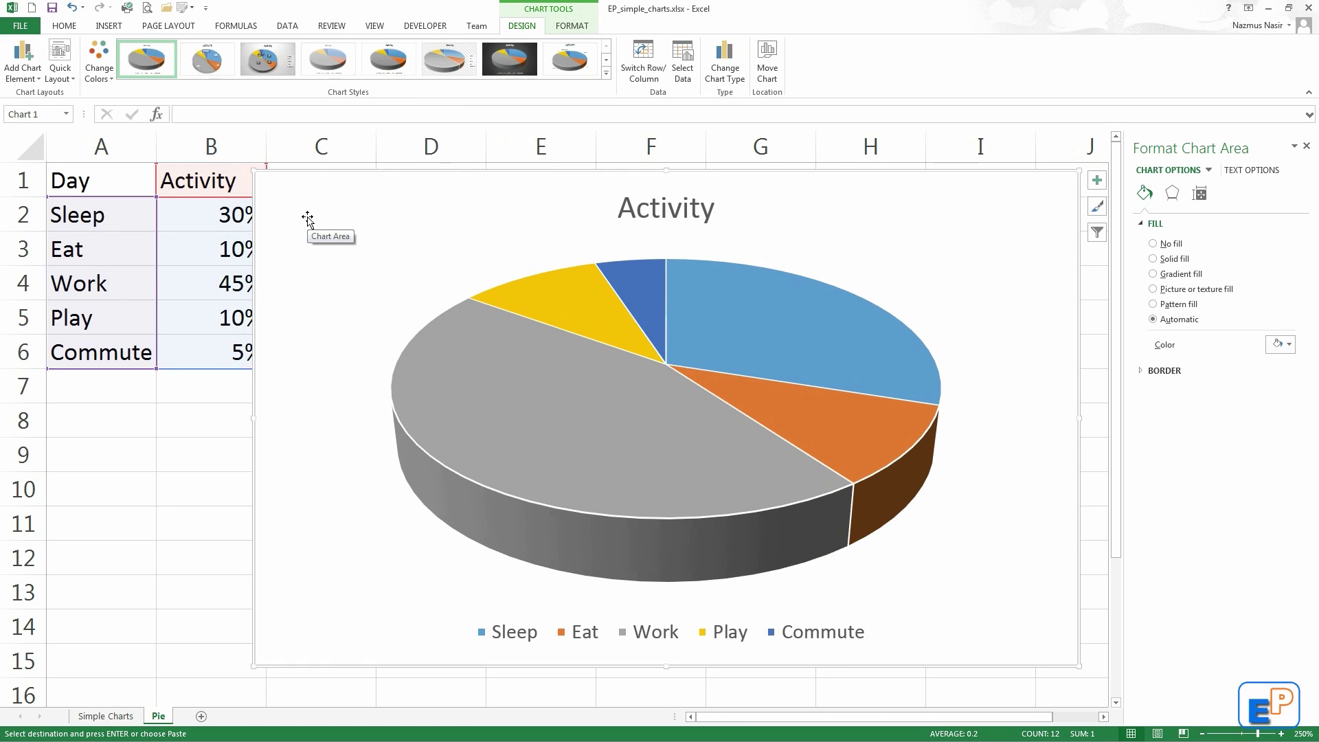
pyautogui.click(789, 330)
pyautogui.moveTo(789, 327); pyautogui.dragTo(799, 291)
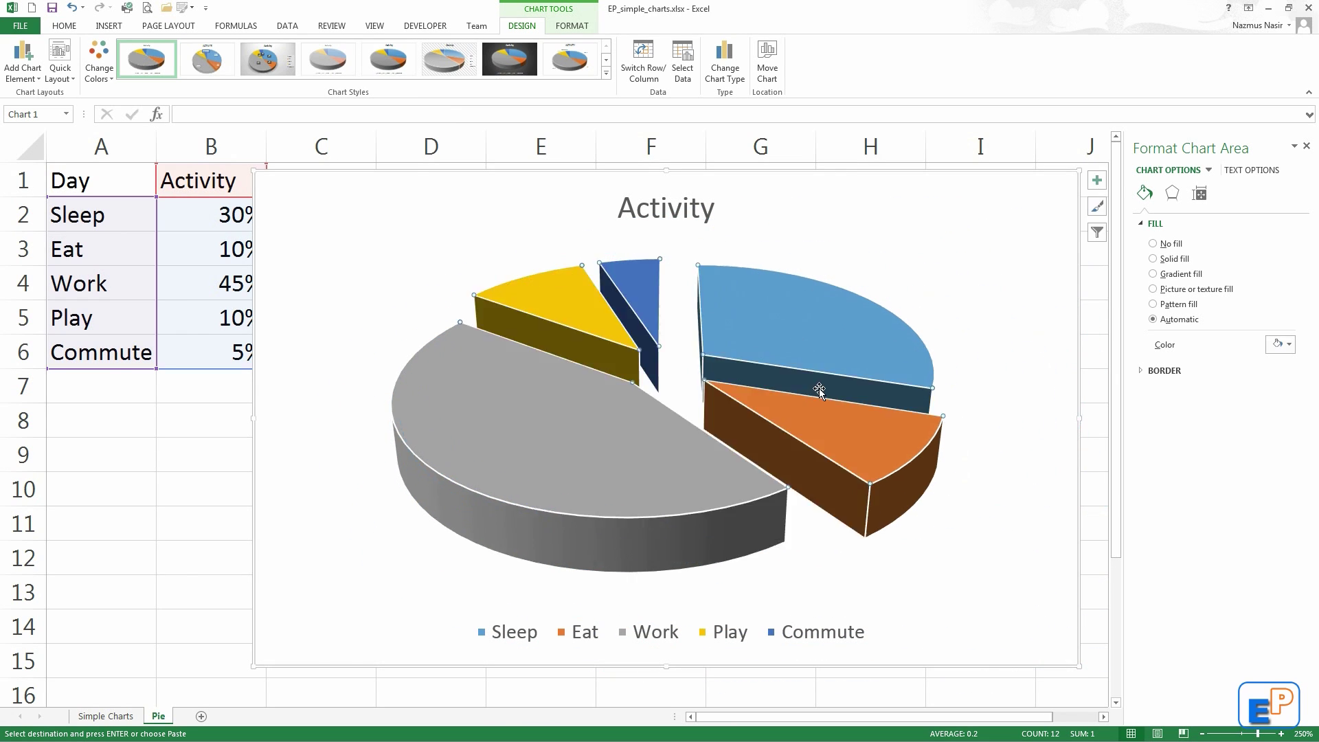
# Rejoin the Activity pie slices into one disc, then pull the Sleep slice out alone.
pyautogui.click(820, 390)
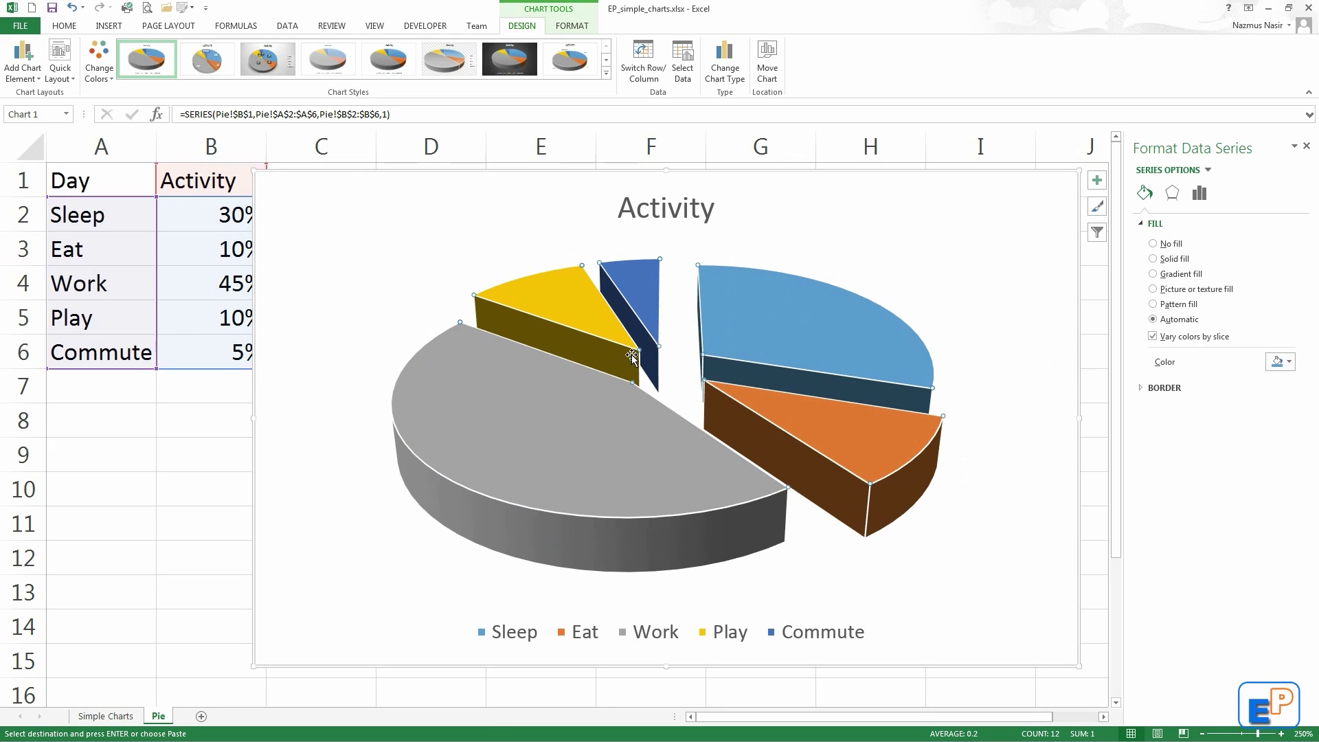
pyautogui.moveTo(632, 356); pyautogui.dragTo(725, 351)
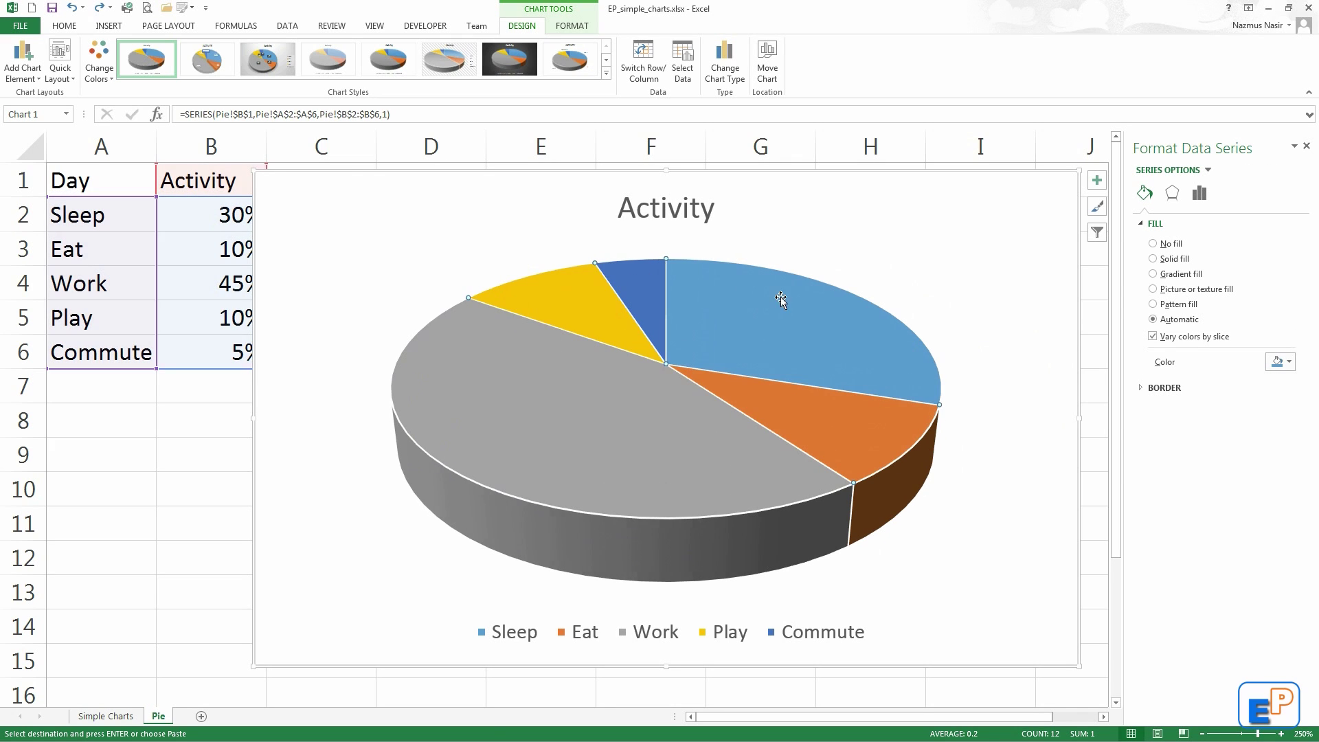
pyautogui.click(786, 374)
pyautogui.click(623, 382)
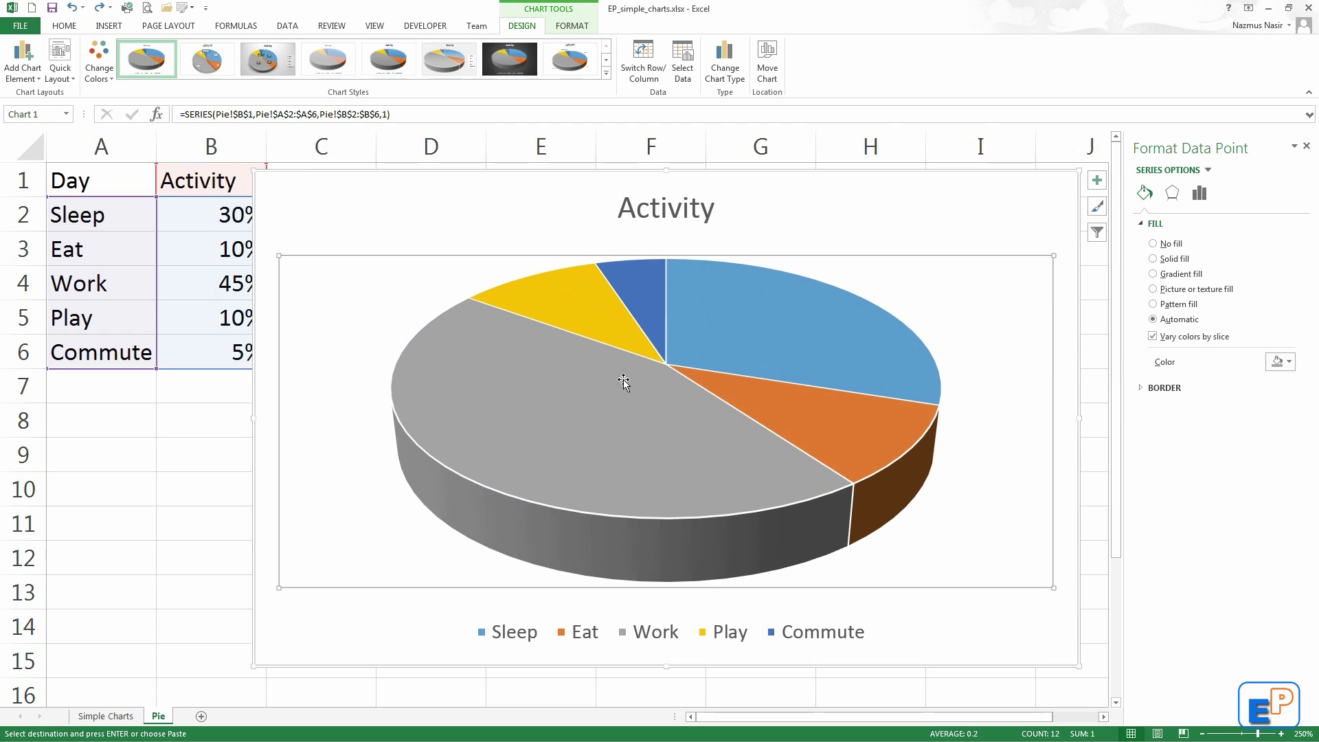
pyautogui.click(679, 276)
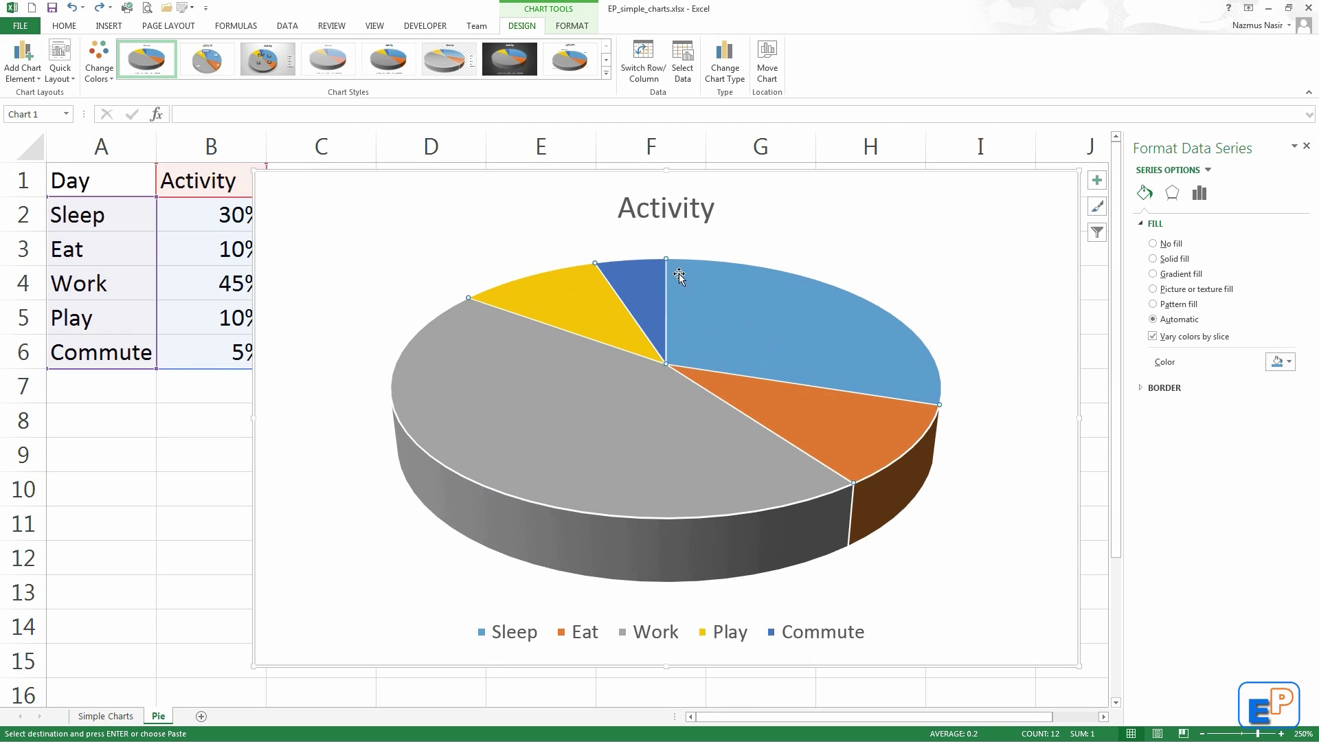
pyautogui.click(761, 351)
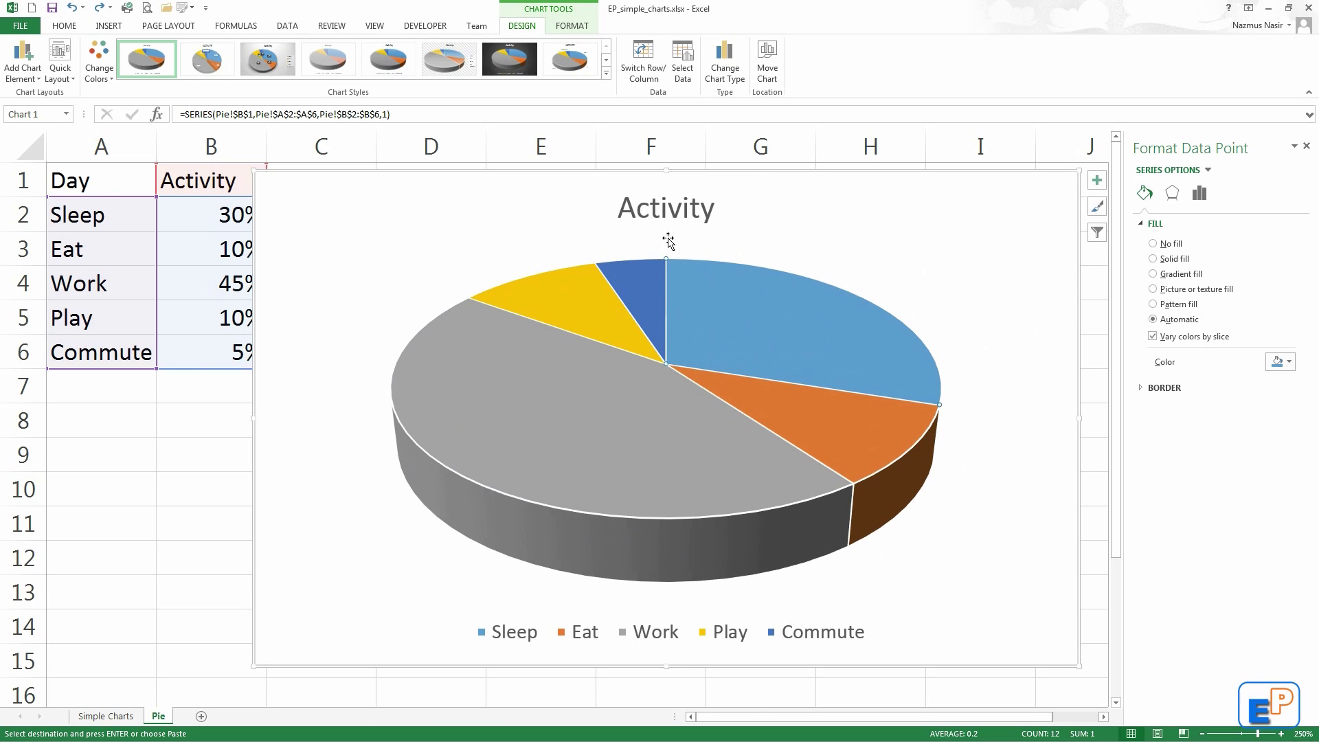
pyautogui.moveTo(775, 339)
pyautogui.mouseDown()
pyautogui.moveTo(889, 243)
pyautogui.moveTo(845, 268)
pyautogui.moveTo(795, 343)
pyautogui.mouseUp()
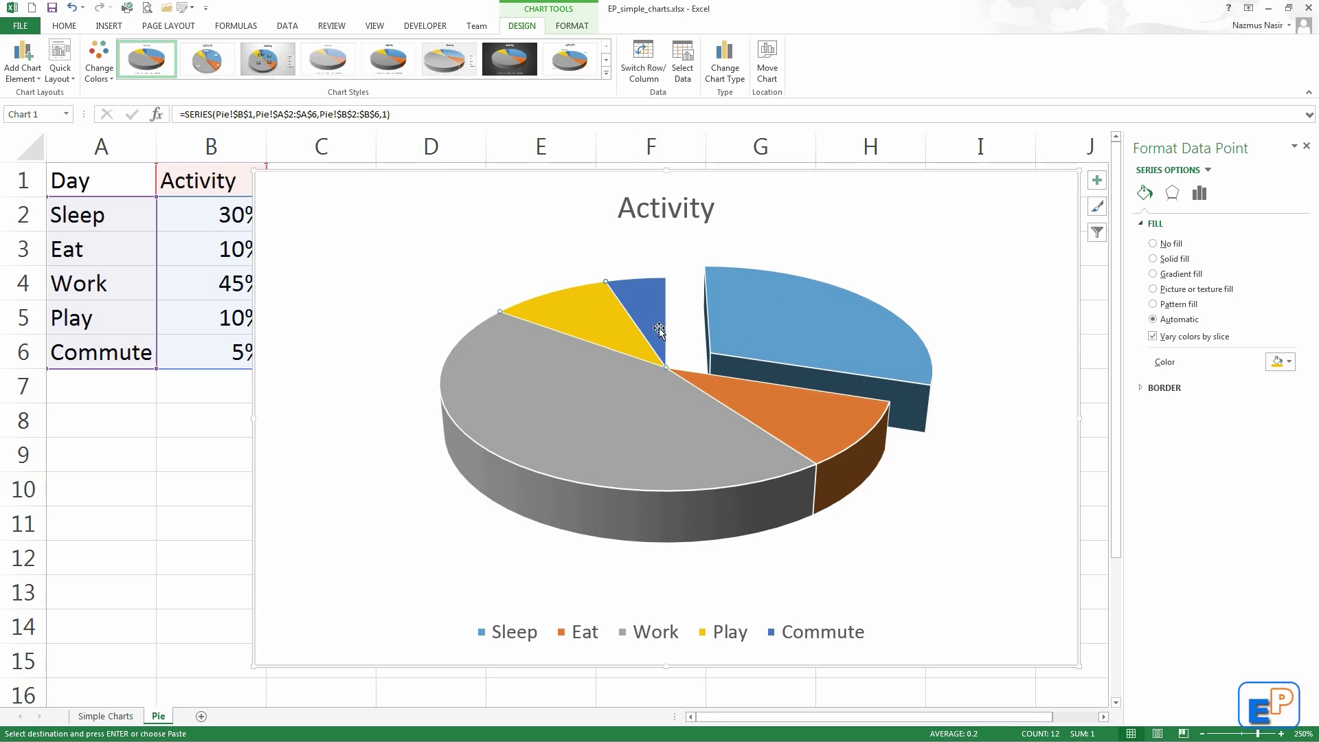
# Explode every slice outward, then draw them back so only Sleep stays pulled out.
pyautogui.click(816, 339)
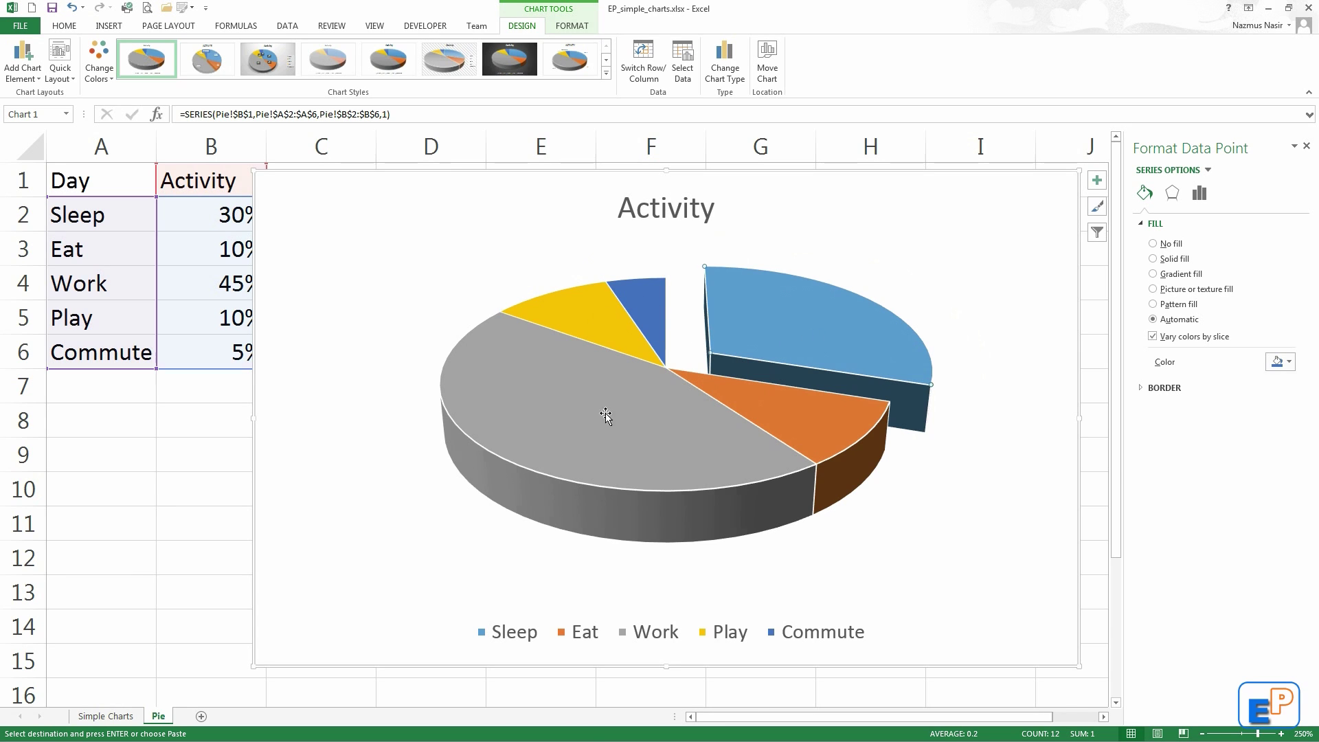
pyautogui.click(659, 374)
pyautogui.click(588, 290)
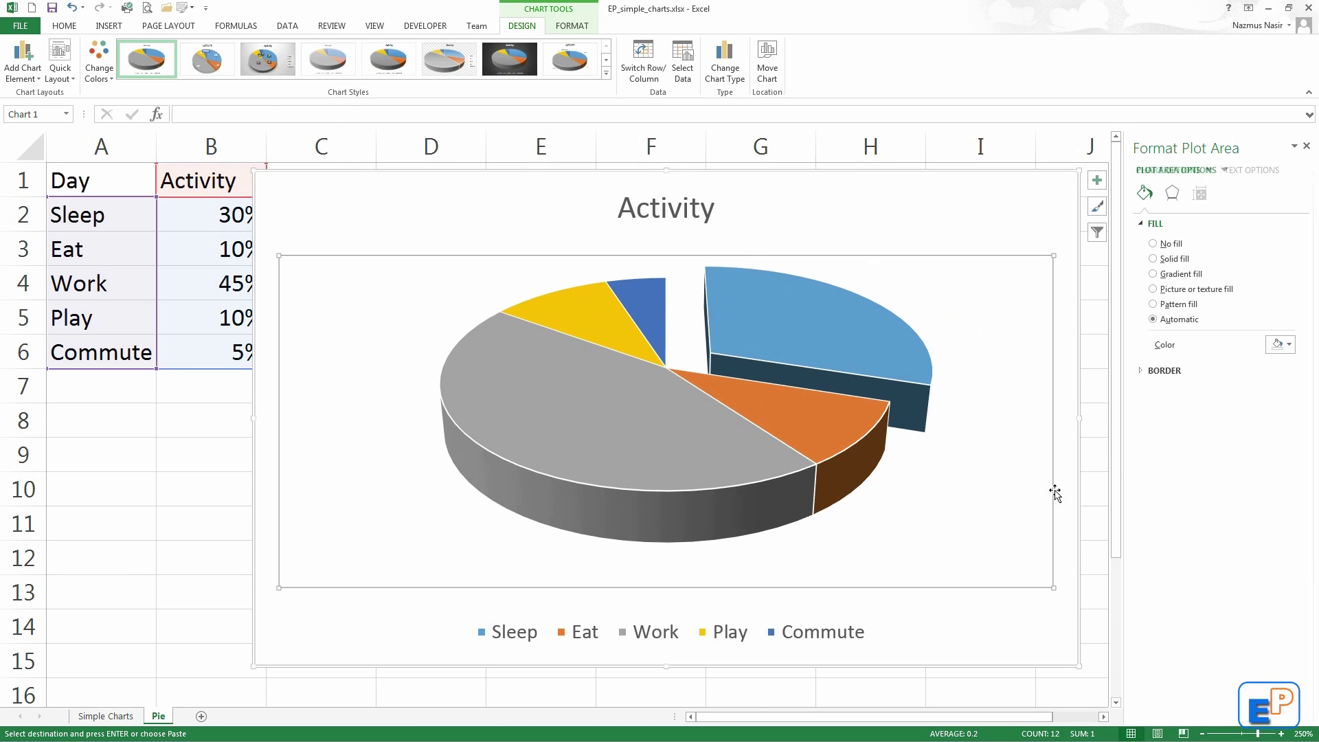
pyautogui.click(481, 368)
pyautogui.moveTo(631, 380); pyautogui.dragTo(508, 440)
pyautogui.moveTo(776, 446); pyautogui.dragTo(608, 280)
pyautogui.click(543, 320)
pyautogui.press('Escape')
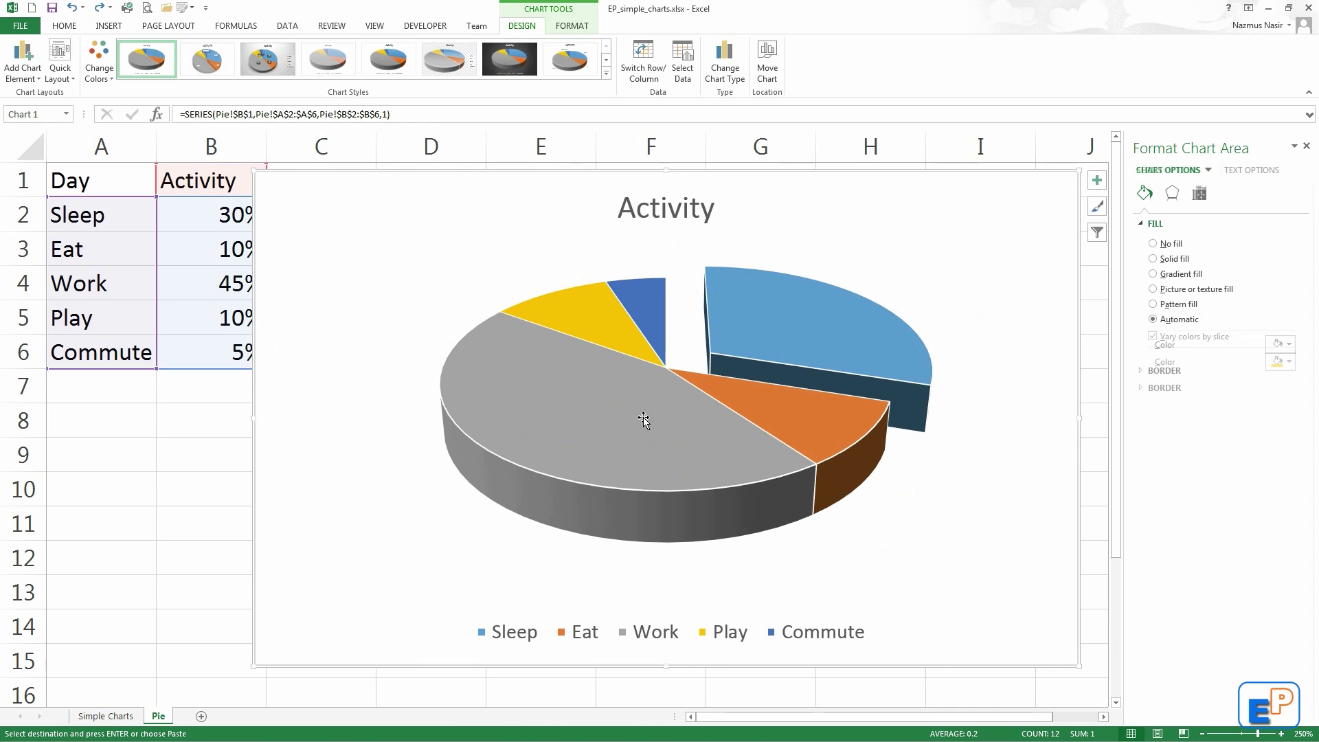
# Try exploding the whole pie, undo it, then pull Eat, Commute, Play and Work out individually.
pyautogui.click(889, 450)
pyautogui.moveTo(629, 456); pyautogui.dragTo(560, 488)
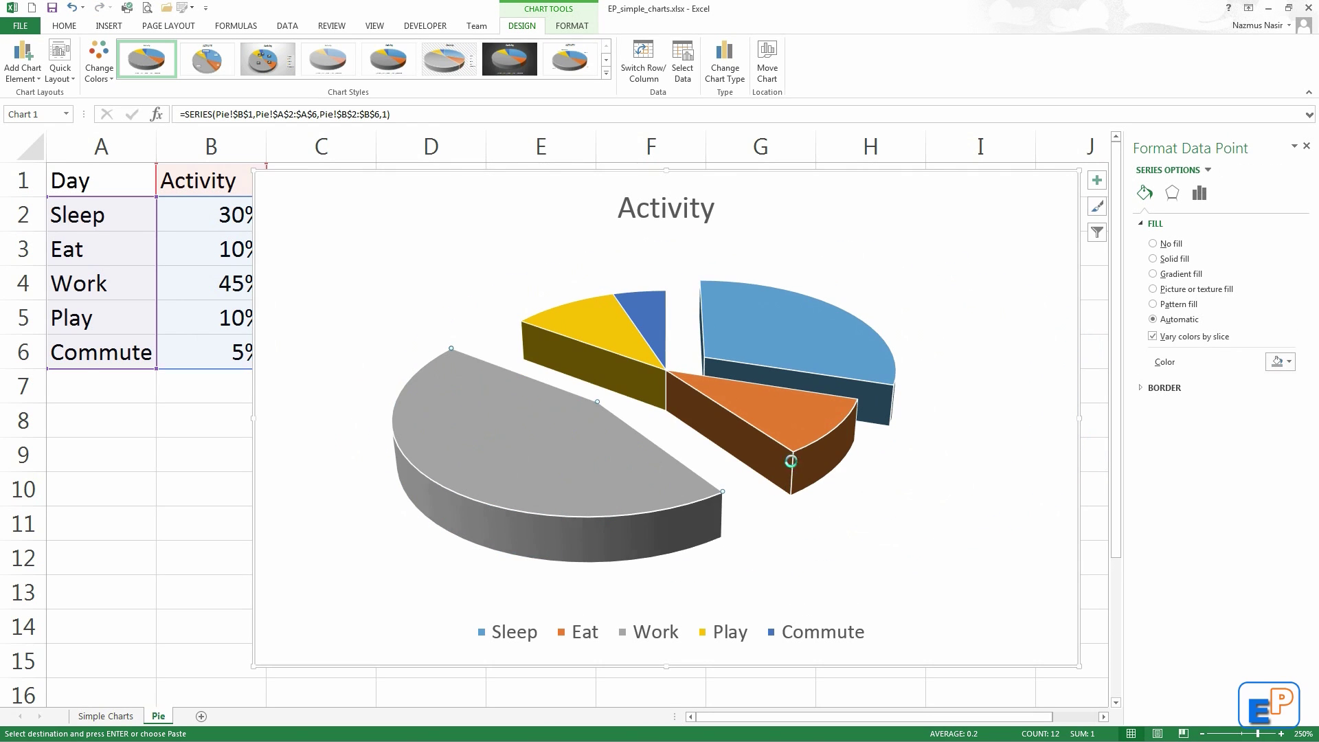
pyautogui.hotkey('ctrl', 'z')
pyautogui.moveTo(874, 455); pyautogui.dragTo(879, 458)
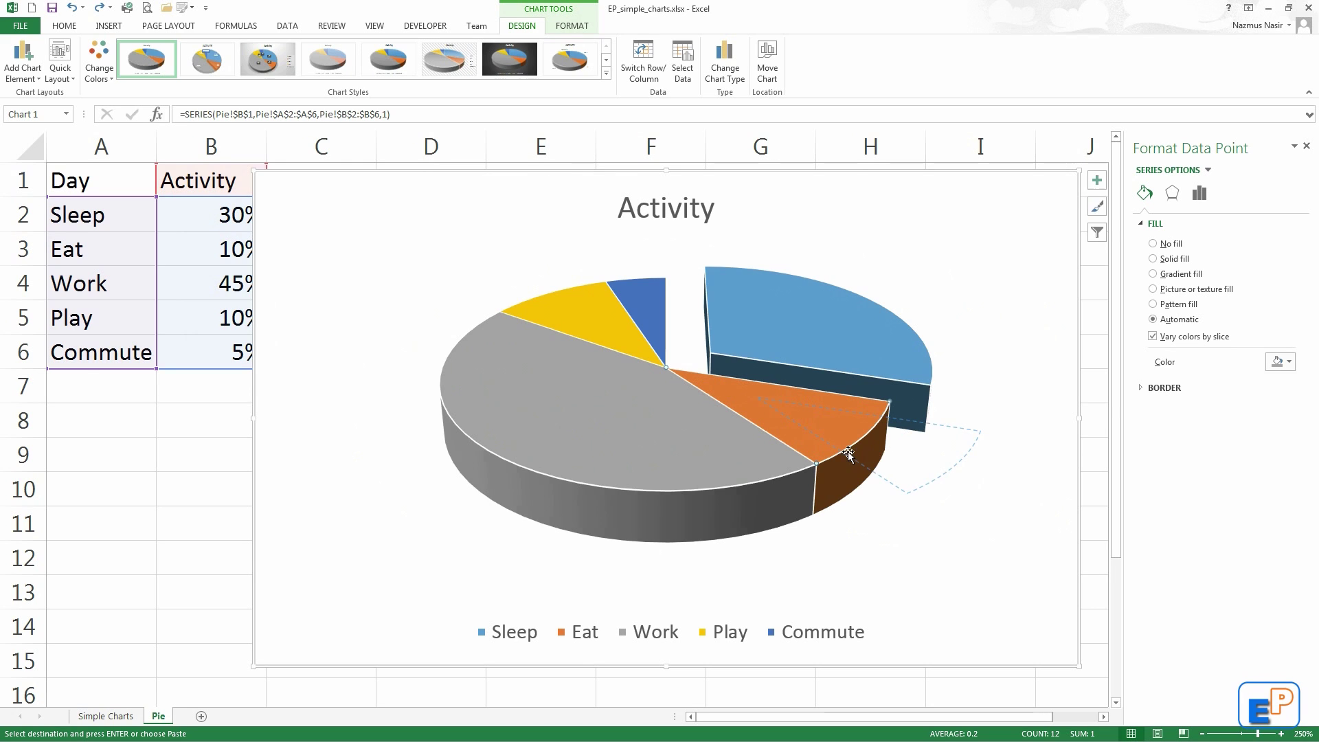
pyautogui.moveTo(656, 323); pyautogui.dragTo(639, 279)
pyautogui.moveTo(584, 328); pyautogui.dragTo(528, 278)
pyautogui.moveTo(610, 401); pyautogui.dragTo(493, 452)
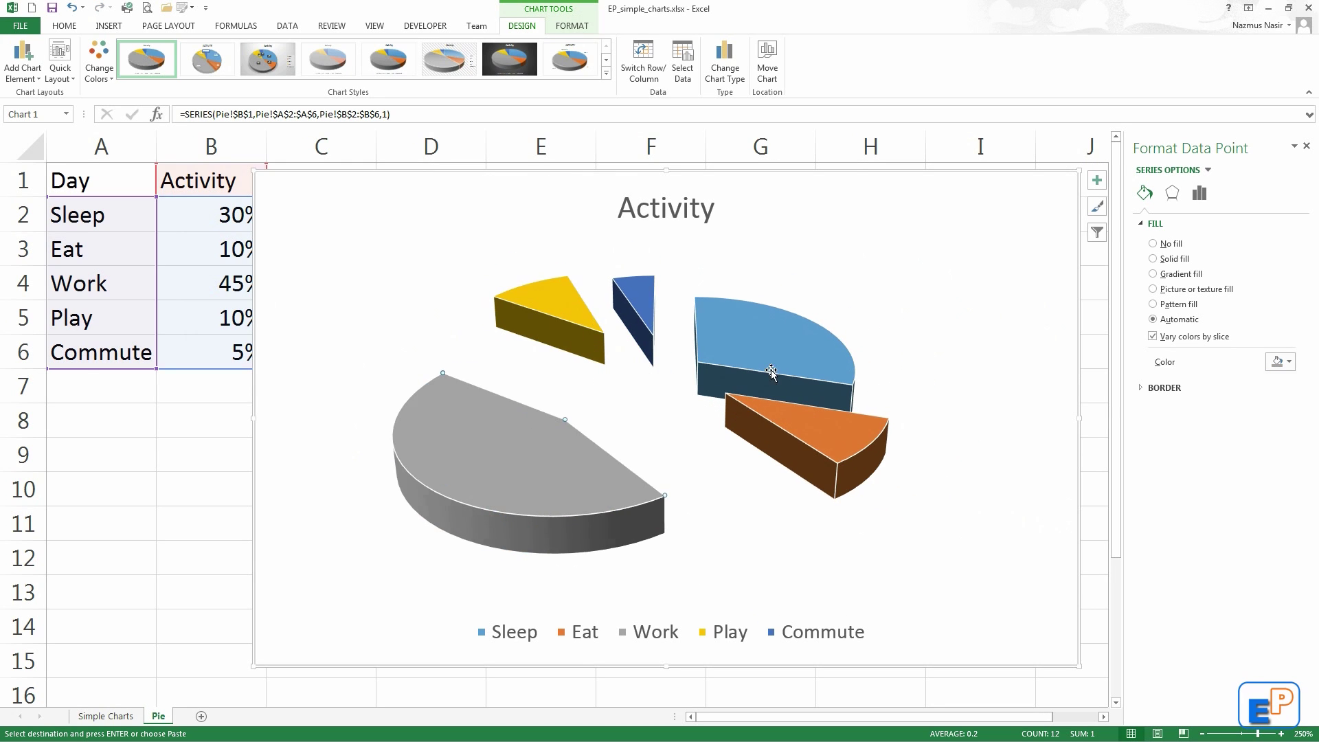
# Push the Sleep, Eat, Commute, Play and Work slices back into the pie centre.
pyautogui.moveTo(772, 375); pyautogui.dragTo(678, 389)
pyautogui.moveTo(751, 431); pyautogui.dragTo(687, 385)
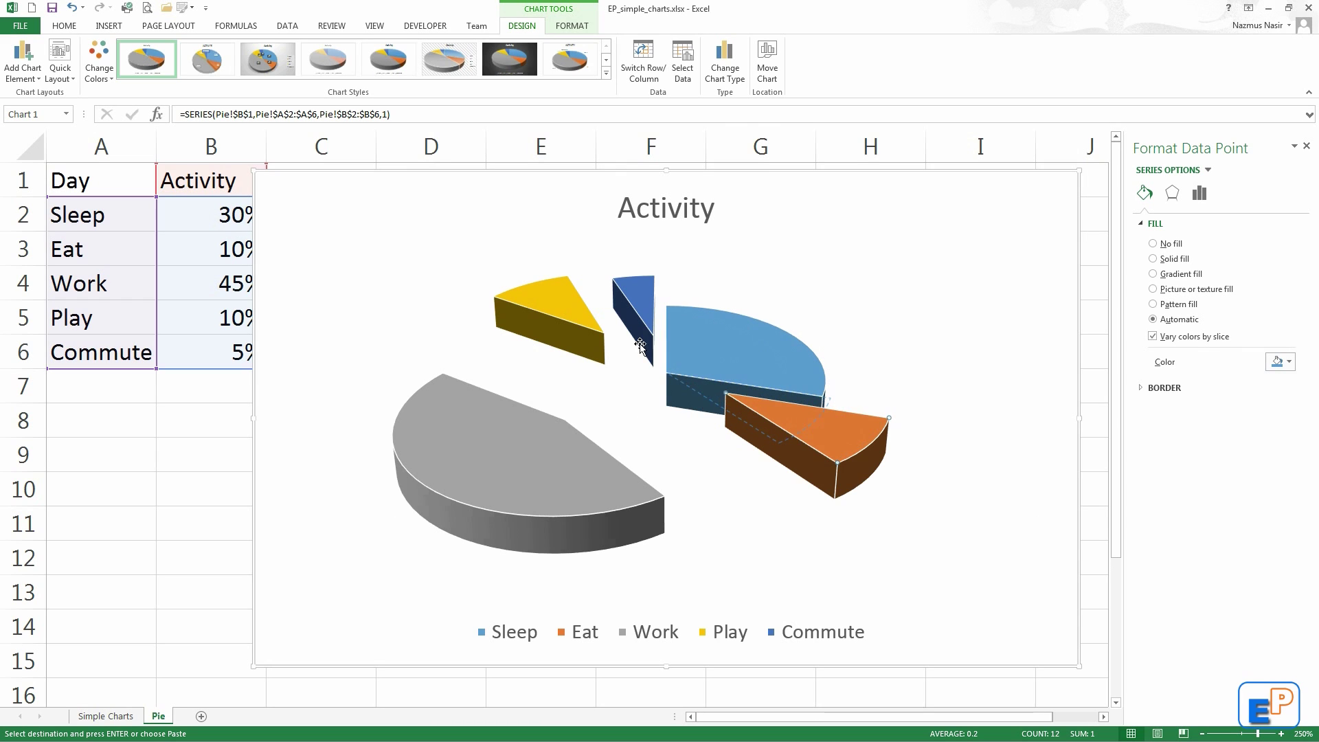
pyautogui.moveTo(627, 307); pyautogui.dragTo(687, 380)
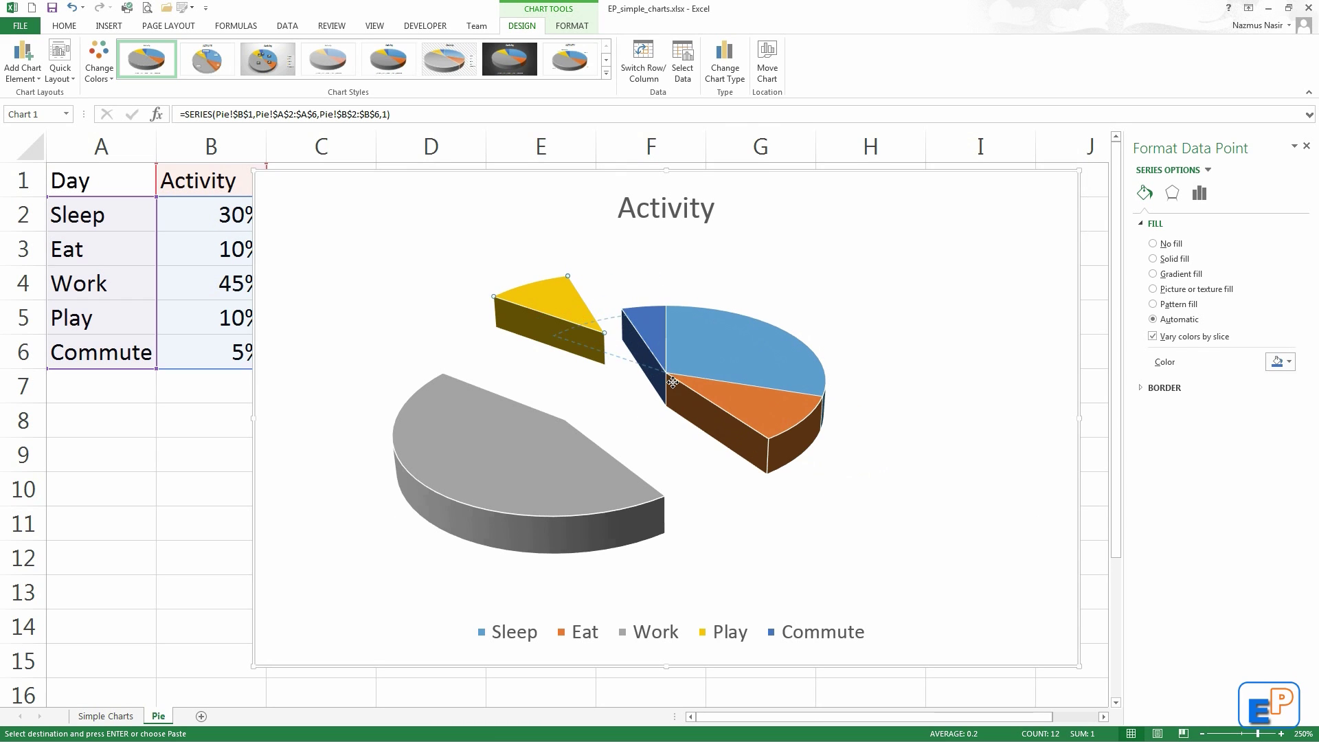
pyautogui.moveTo(557, 312); pyautogui.dragTo(618, 352)
pyautogui.moveTo(586, 462); pyautogui.dragTo(691, 424)
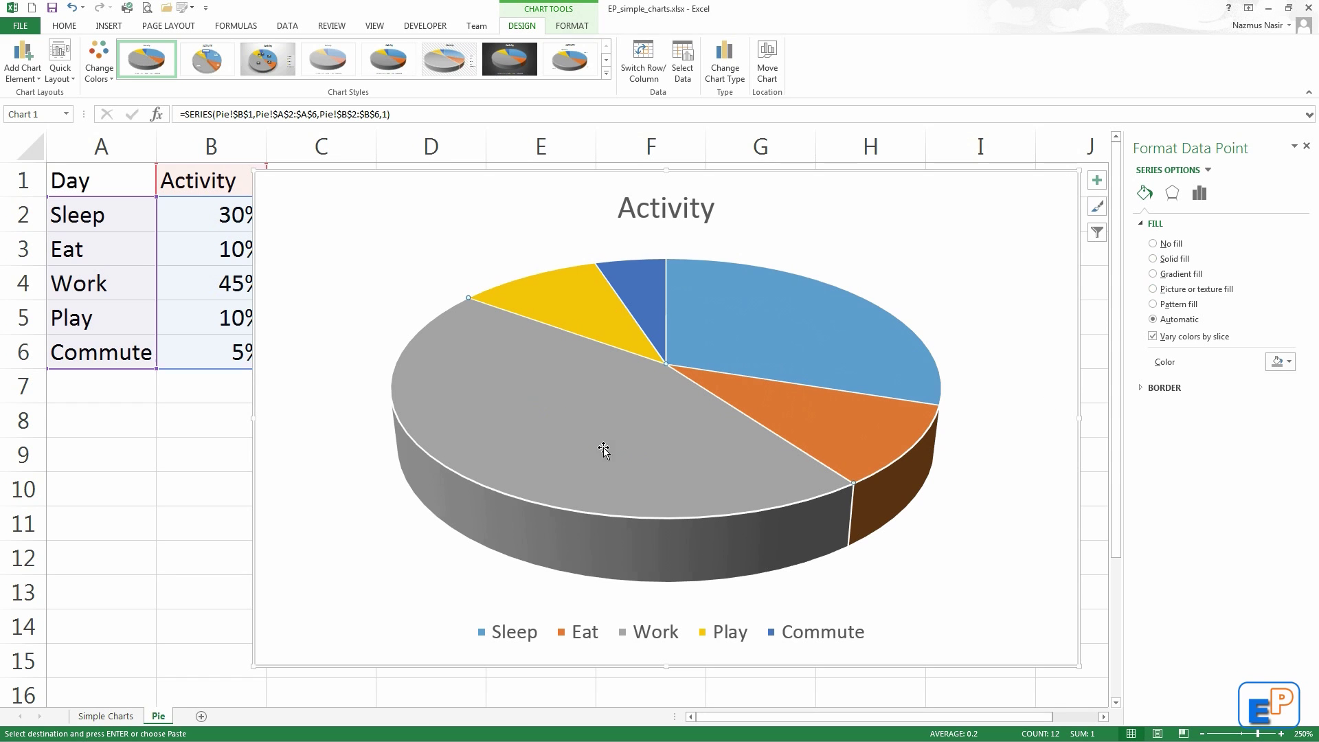
# Return to the Simple Charts sheet and select The College Mob line chart's plot area.
pyautogui.click(106, 716)
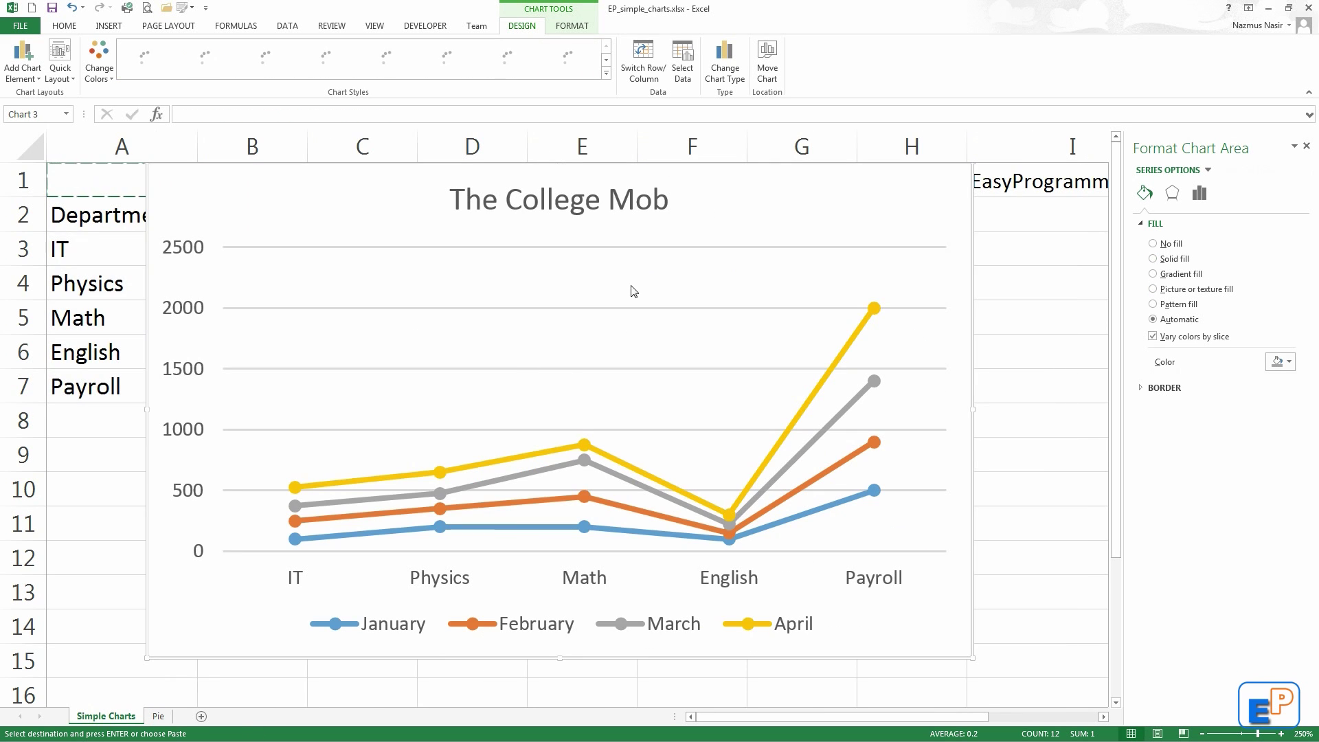
pyautogui.click(633, 292)
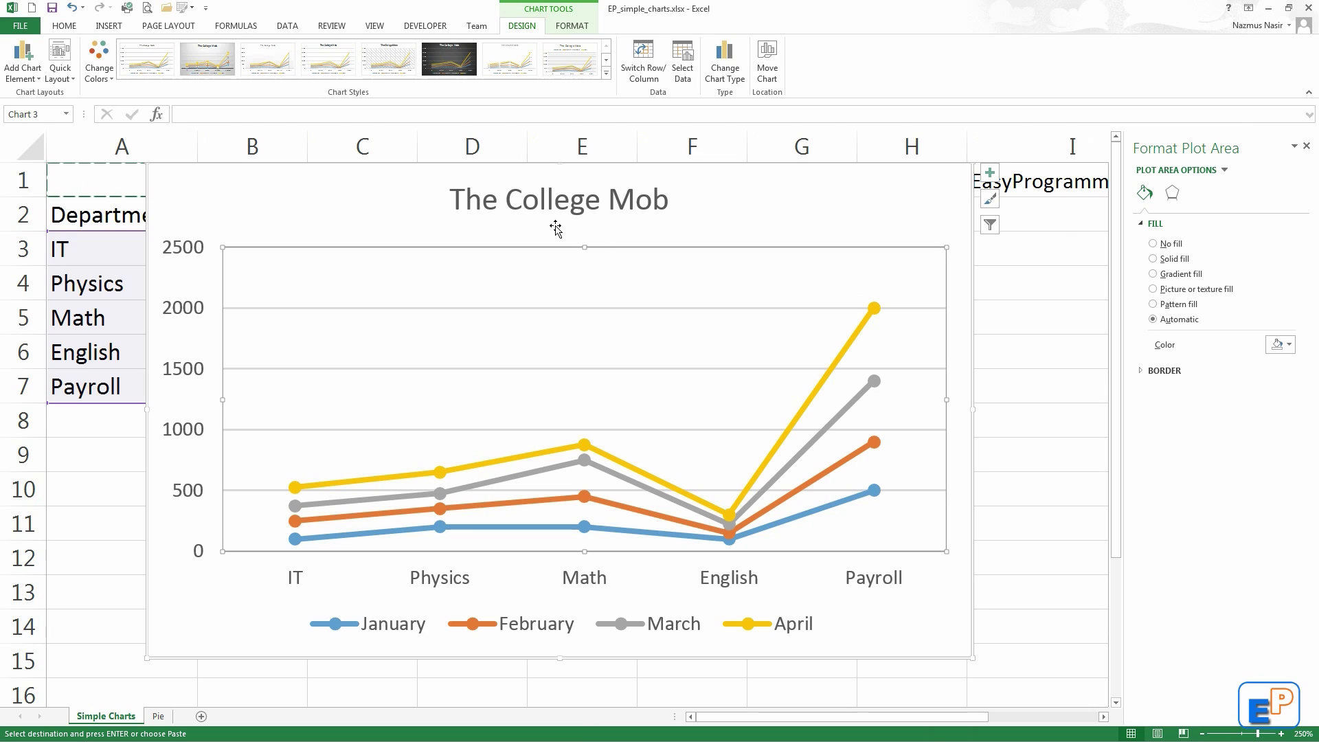